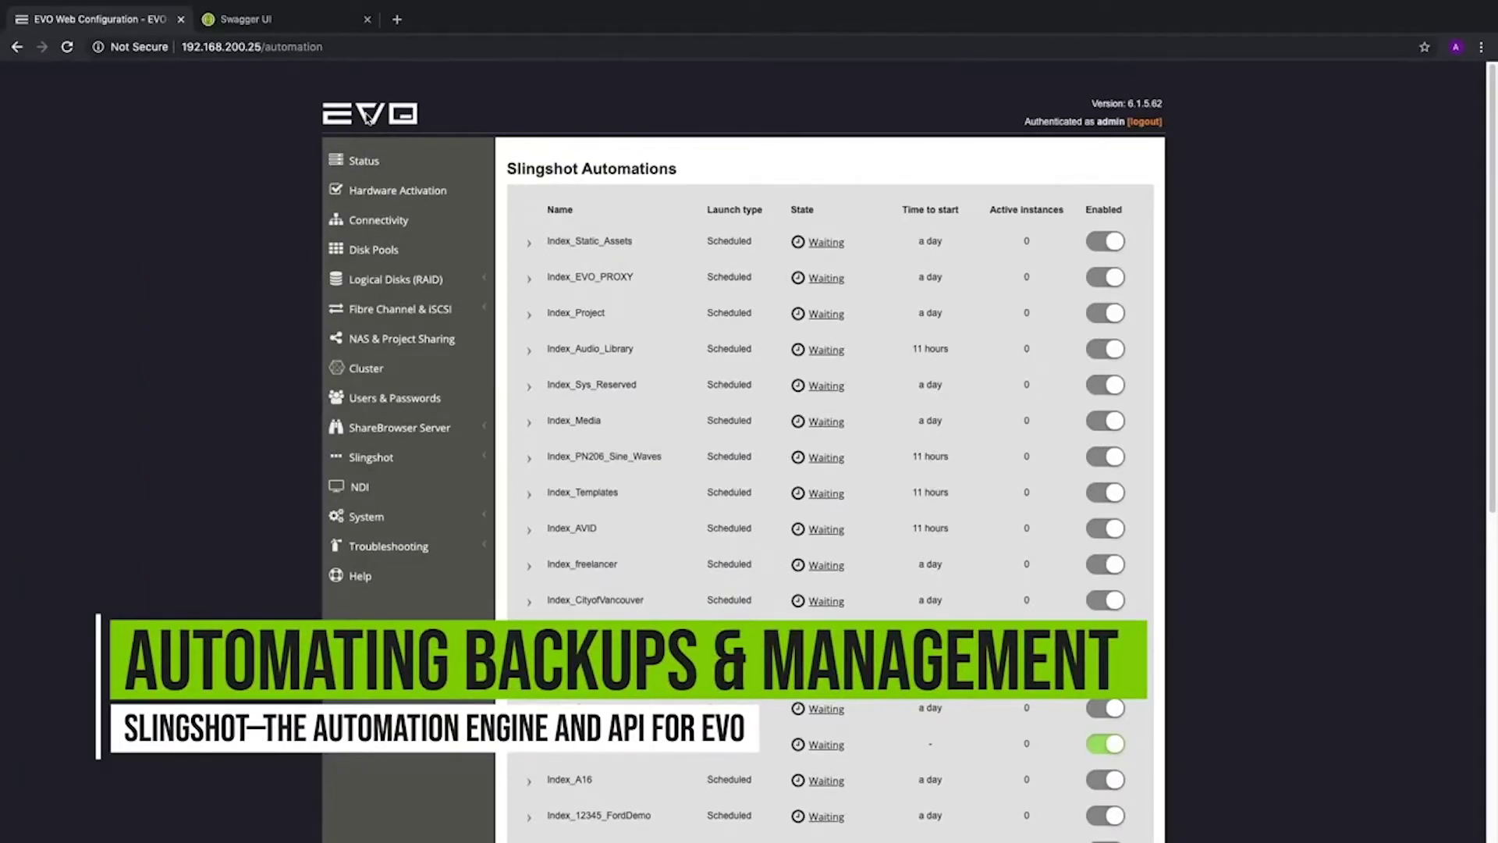
Expand the automation operations in Swagger UI's Slingshot API docs, then return to EVO Web Configuration
click(300, 19)
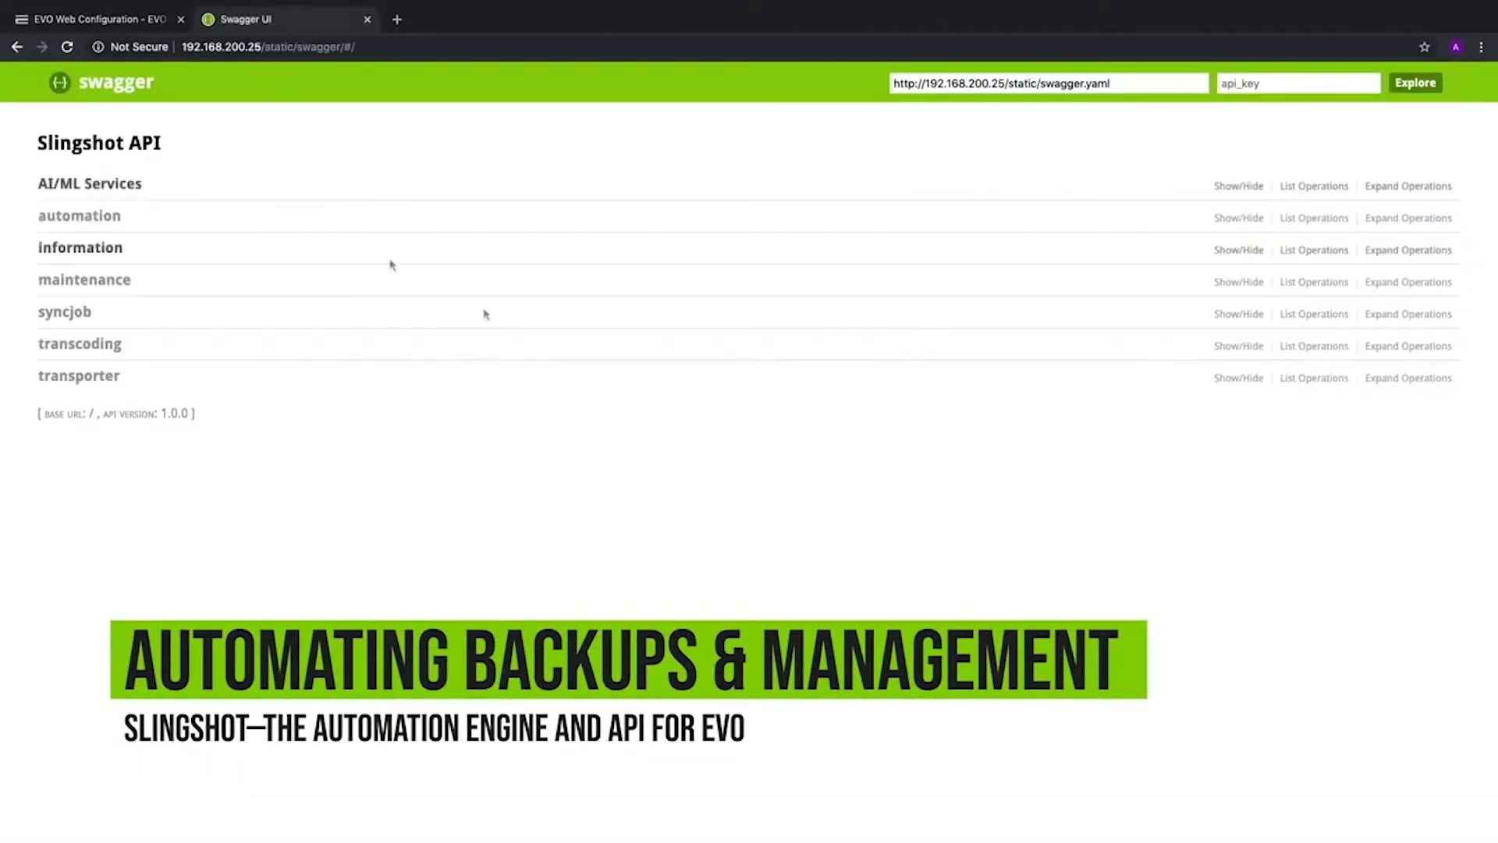
click(109, 217)
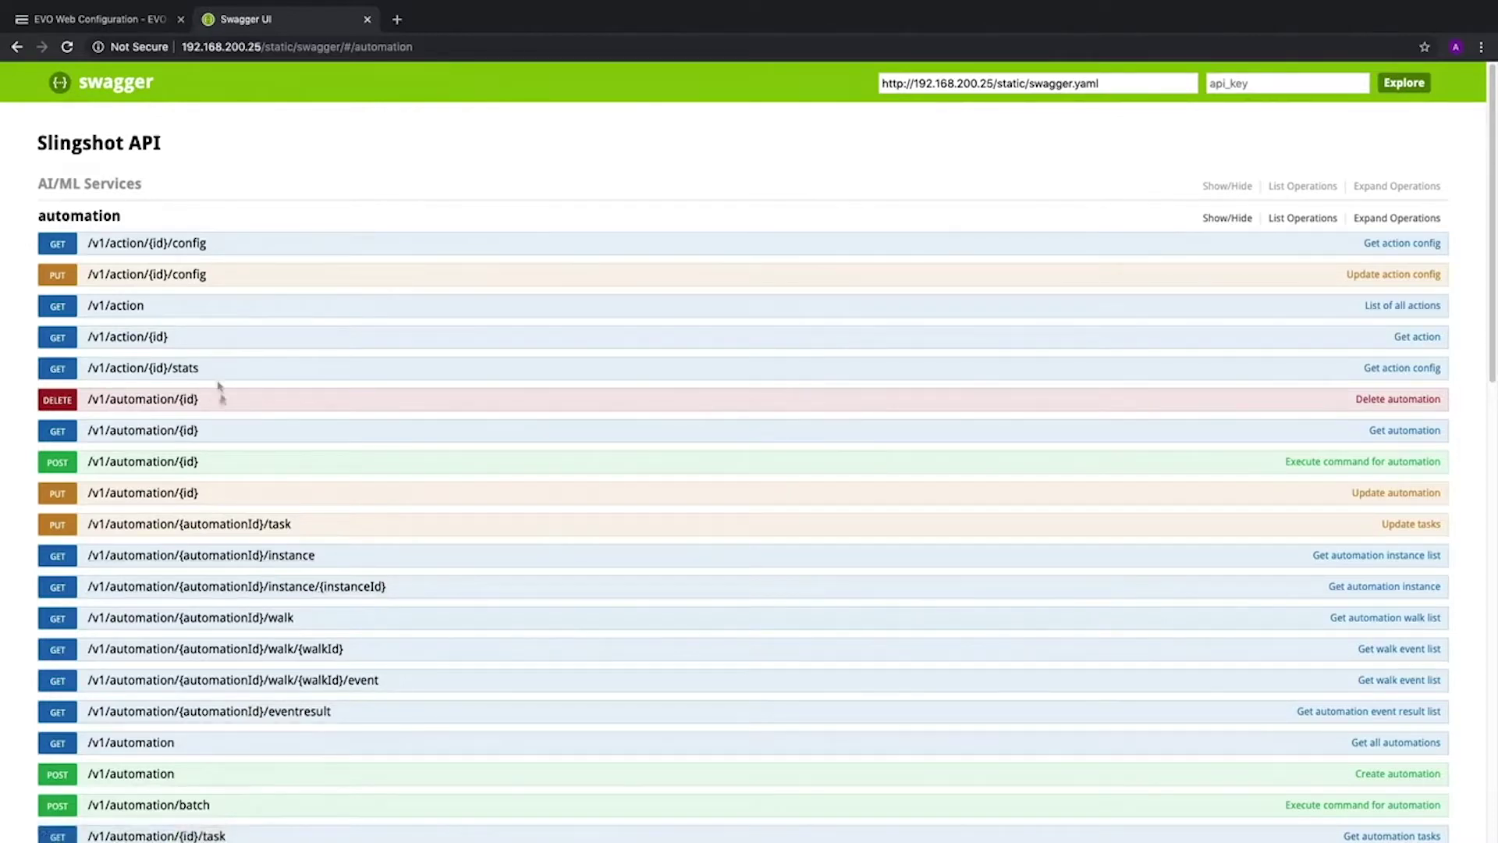
click(110, 24)
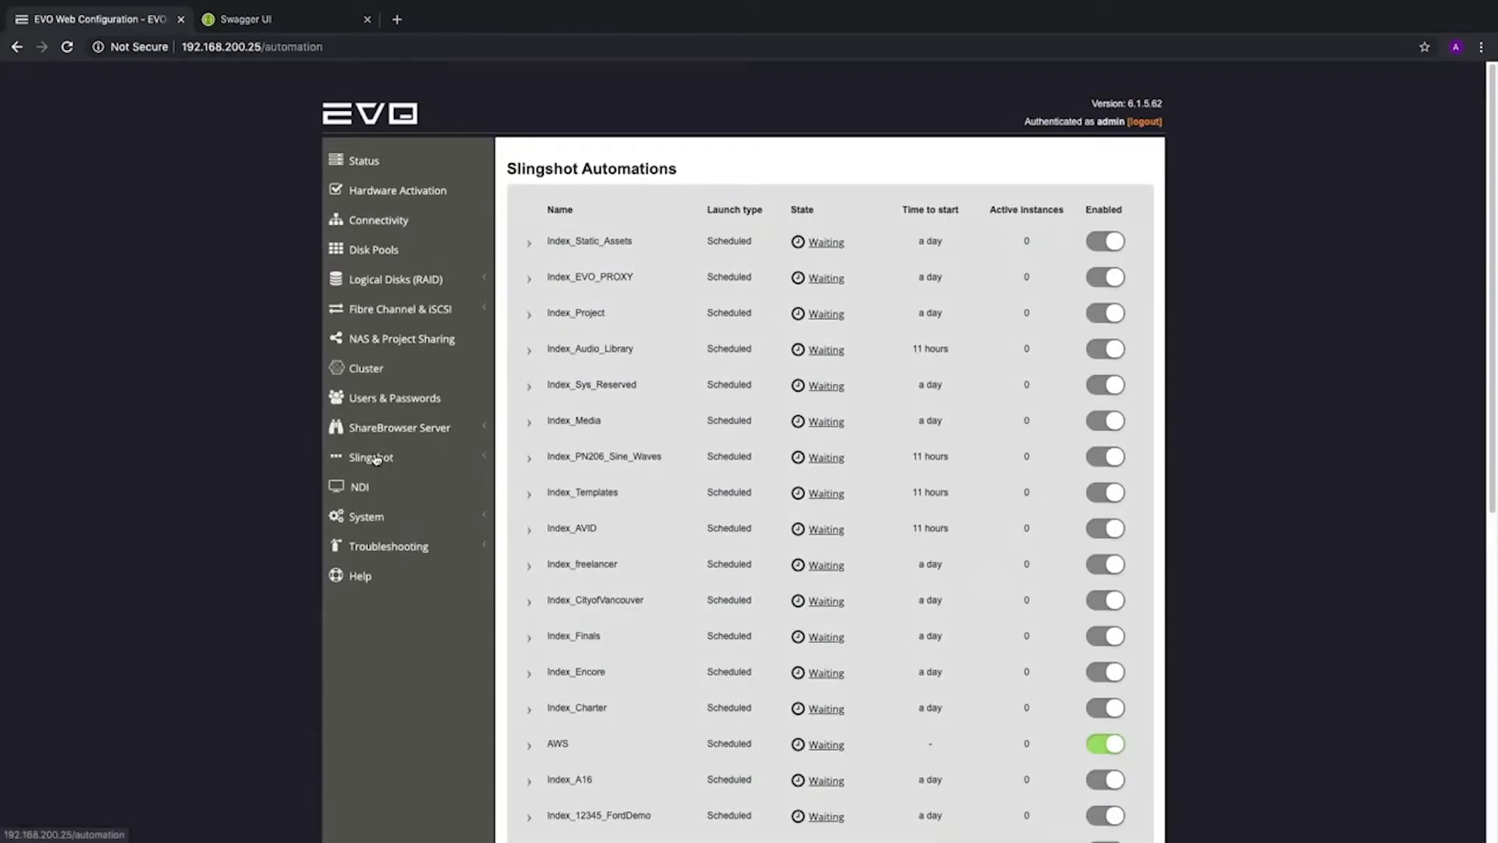
Expand Slingshot in the sidebar and open the AWS automation's details (ID 26)
click(376, 459)
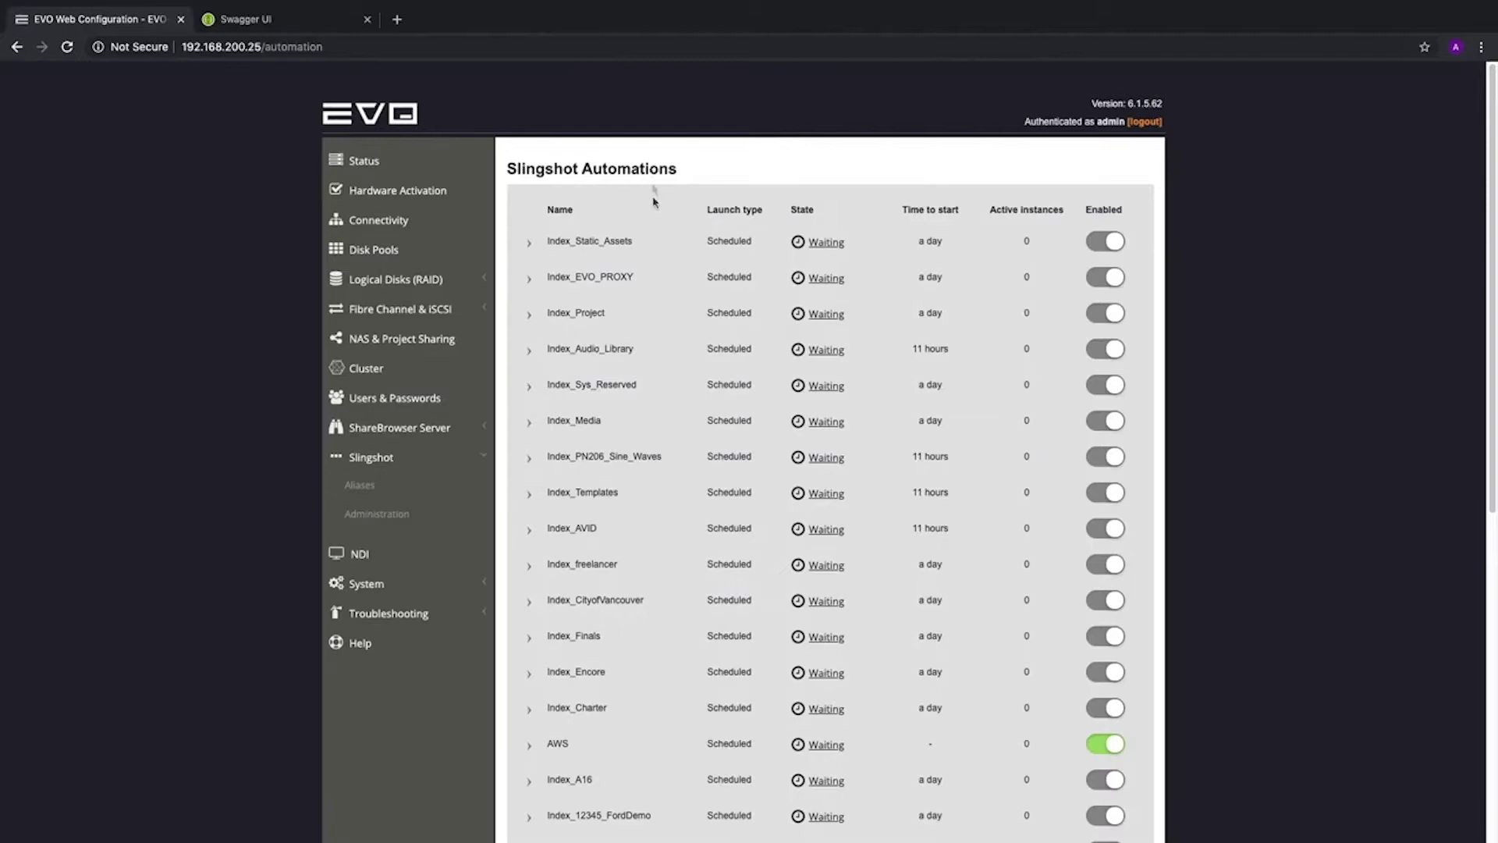
scroll(695, 597, down, 1)
scroll(694, 597, down, 2)
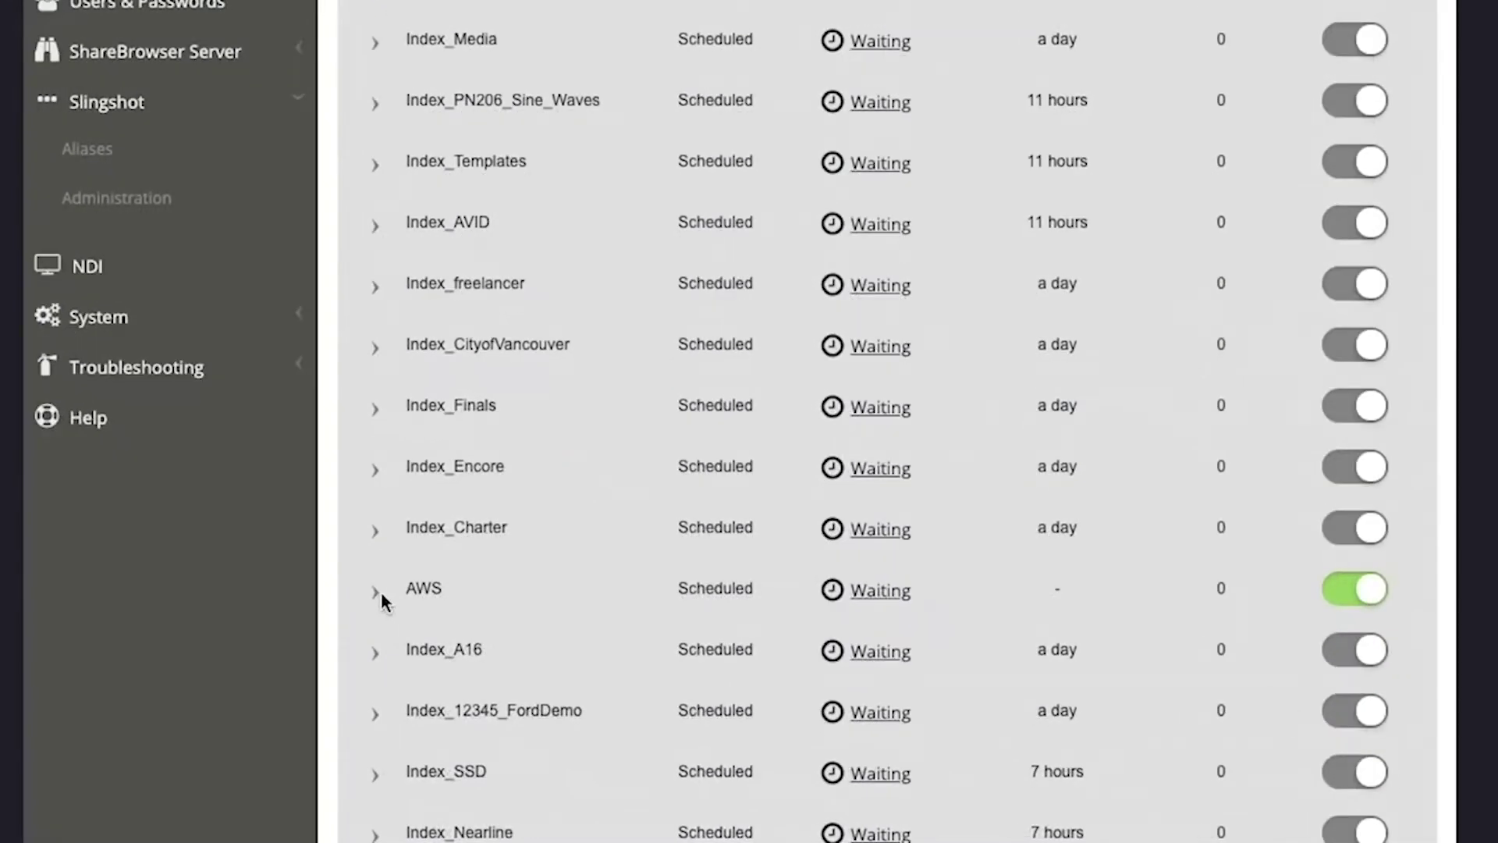
click(444, 636)
Edit the AWS automation, checking its name and Media/FOOTAGE watch folder, and scroll to Tasks
click(1170, 824)
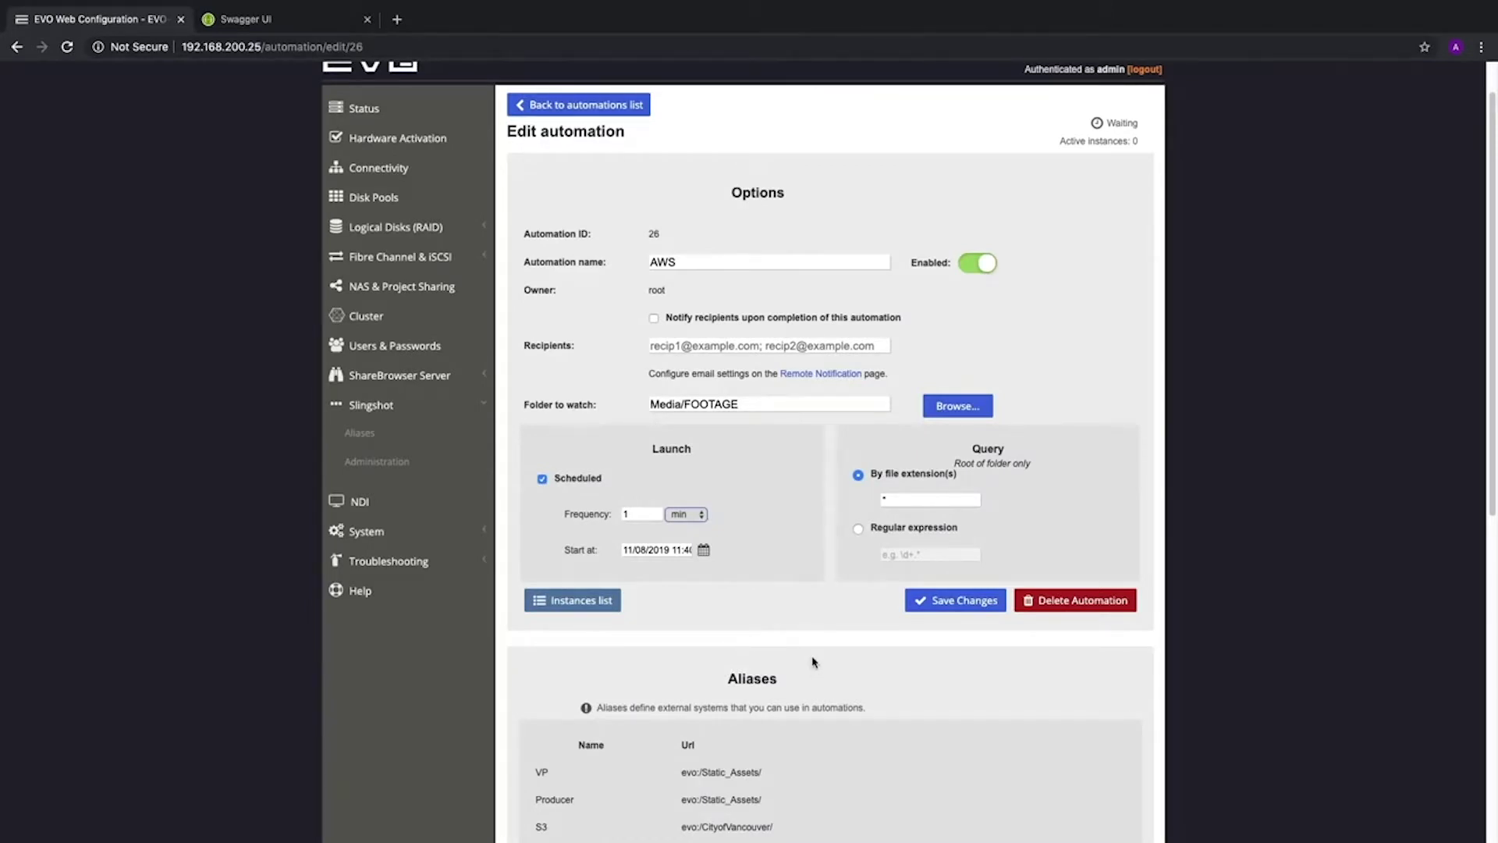
click(650, 262)
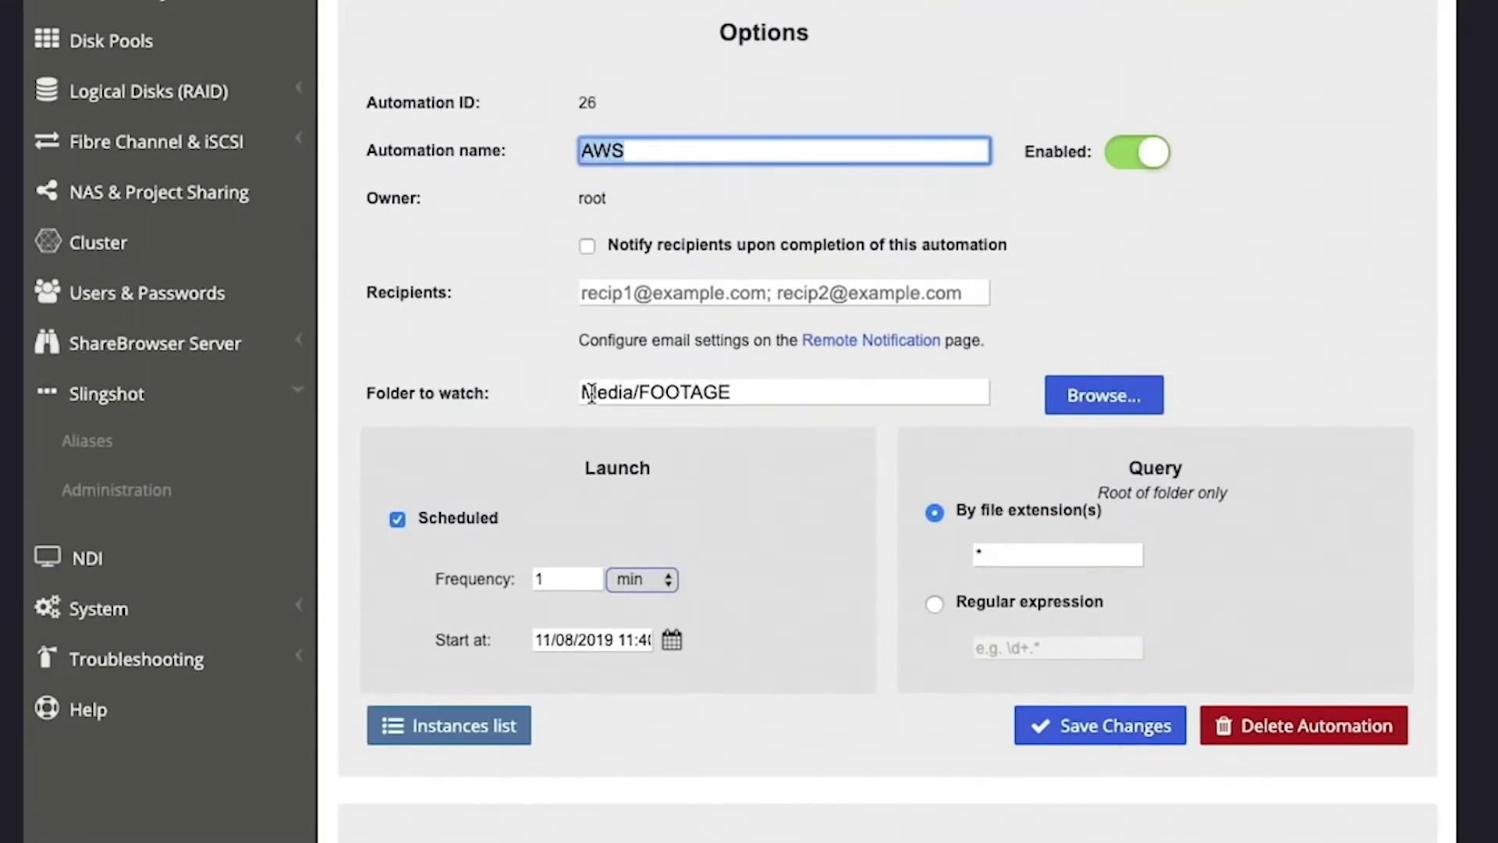
drag(595, 391, 643, 393)
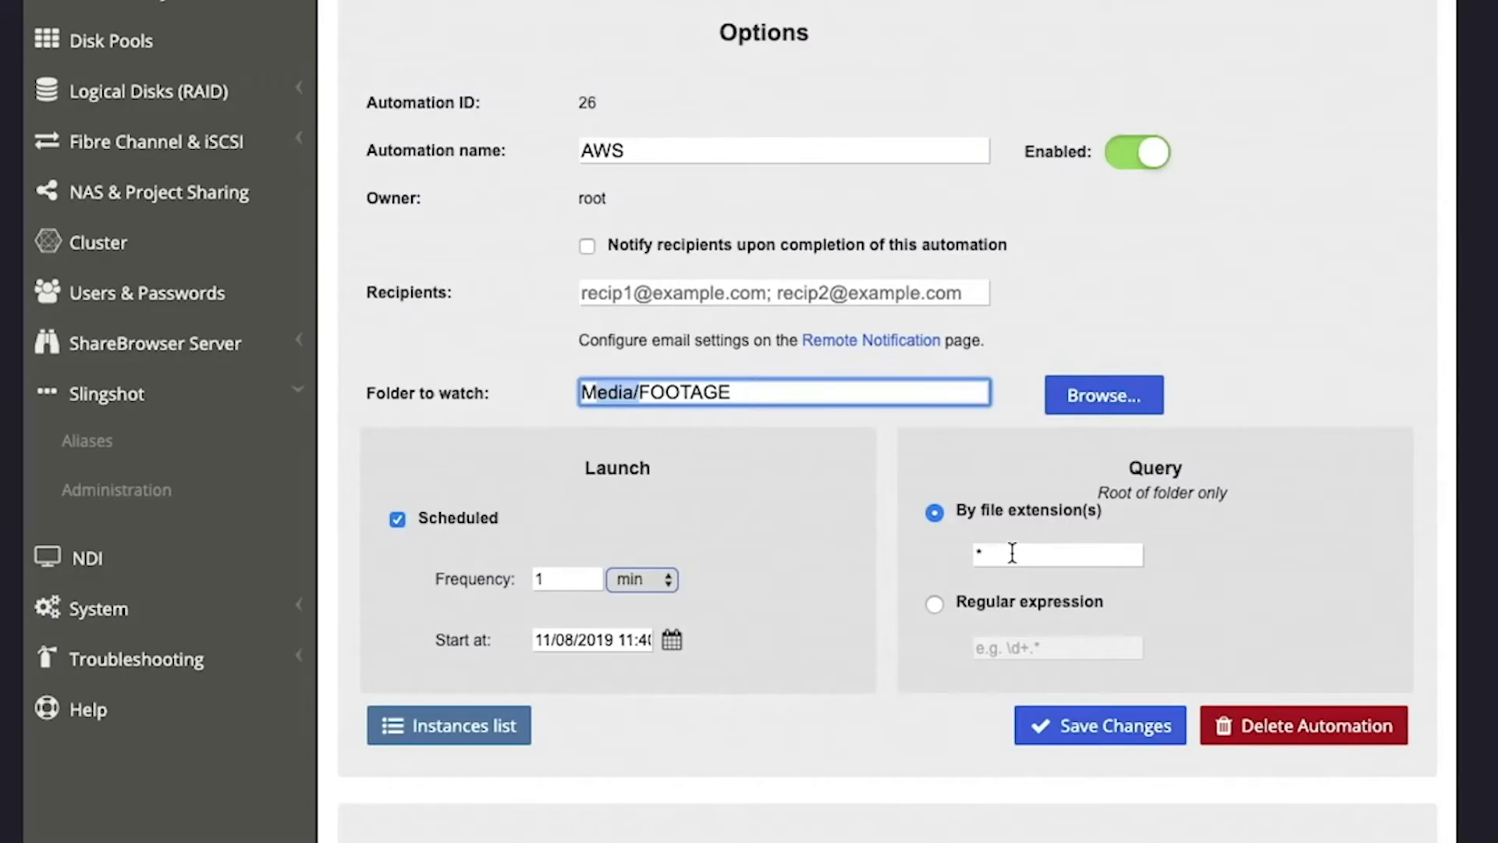
click(991, 569)
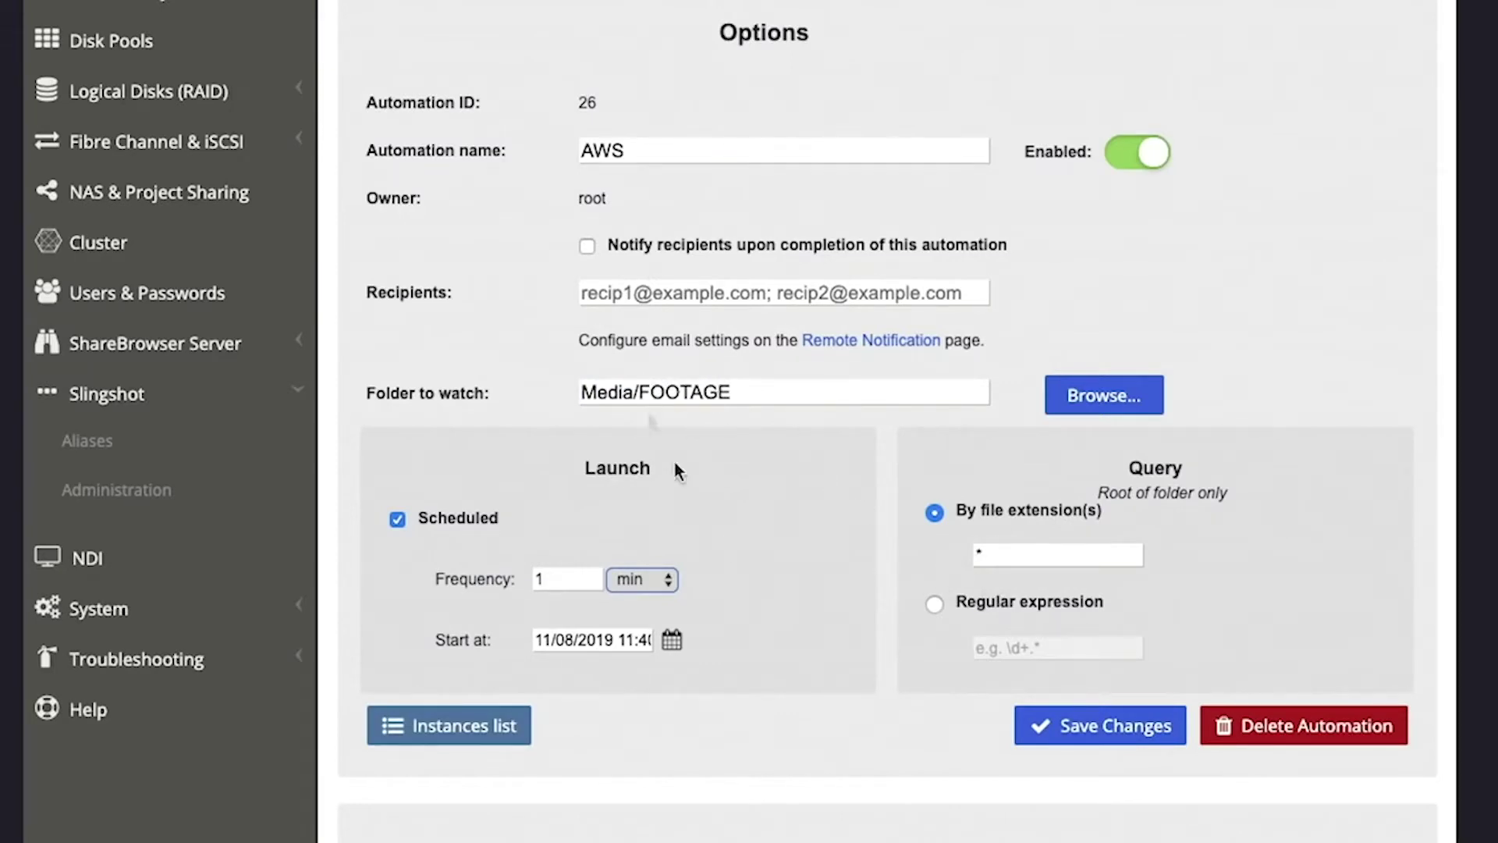
scroll(789, 687, up, 1)
scroll(790, 686, down, 12)
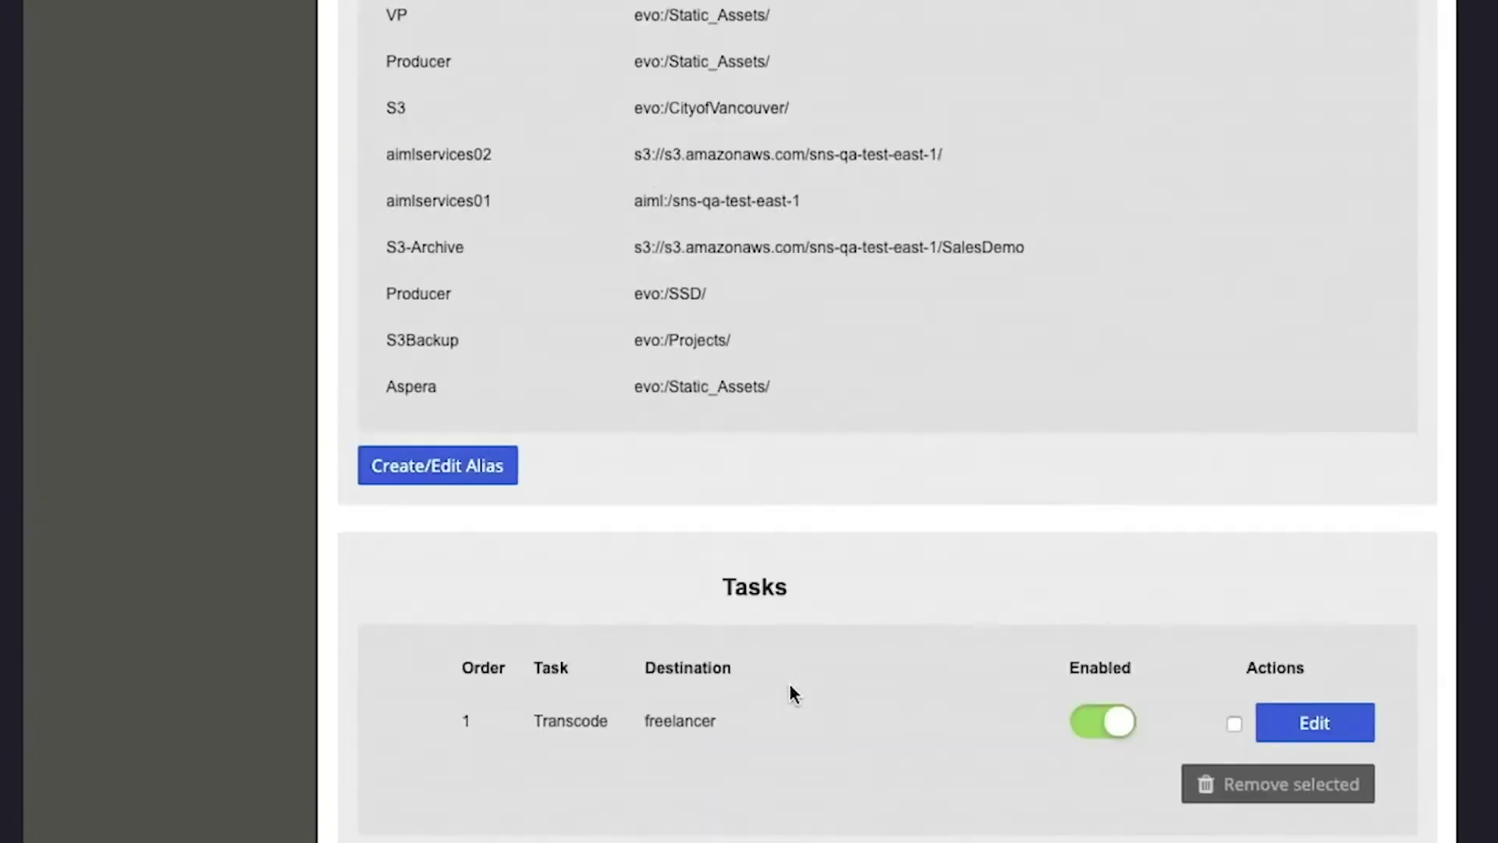
scroll(685, 692, down, 3)
Add a new Copy task with Amazon S3 as the destination scheme and expand Advanced options
click(443, 704)
scroll(936, 538, up, 1)
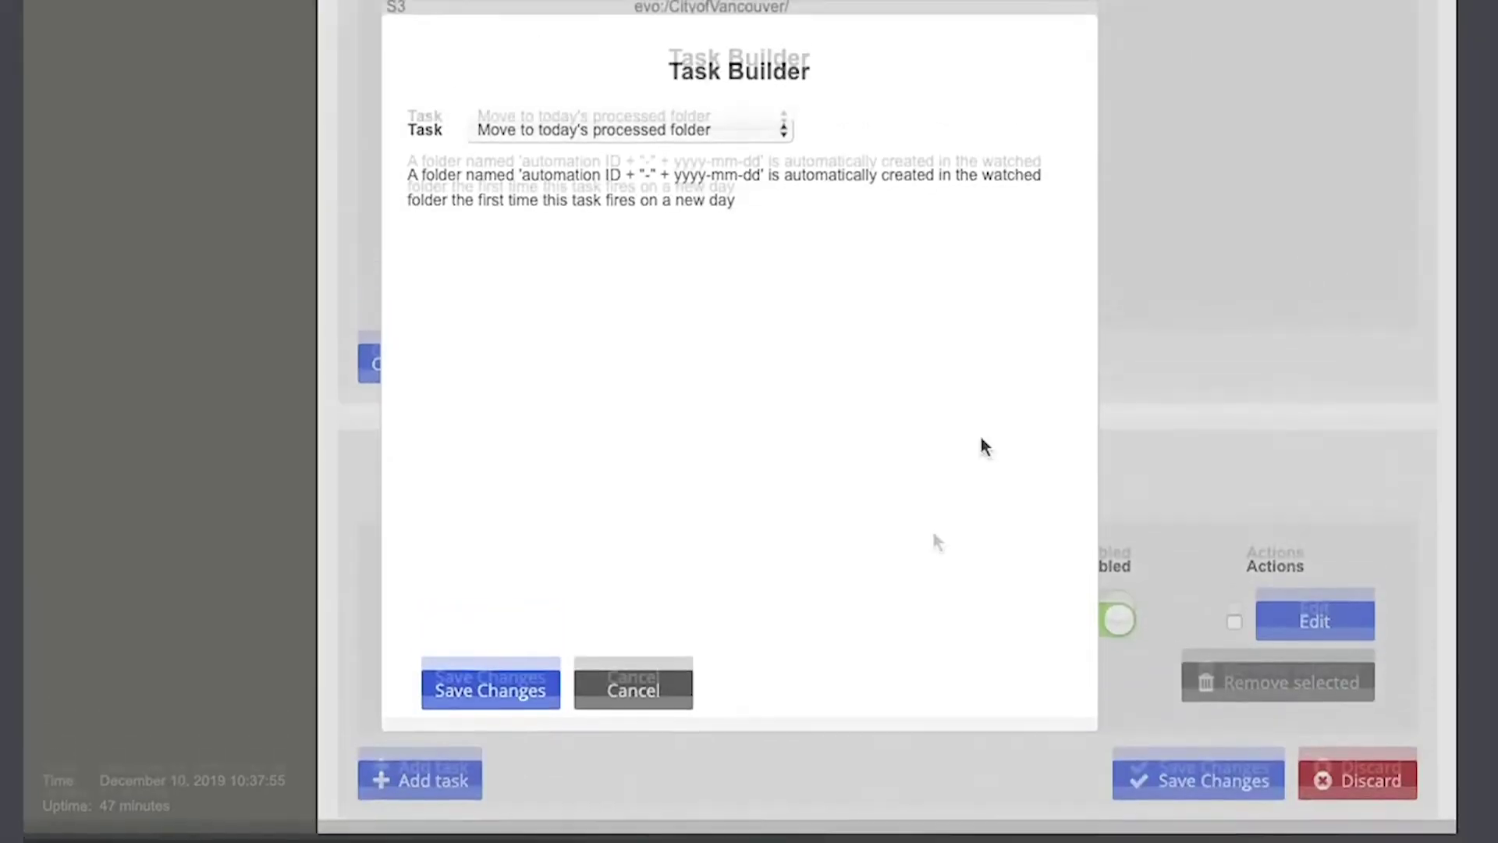
click(739, 171)
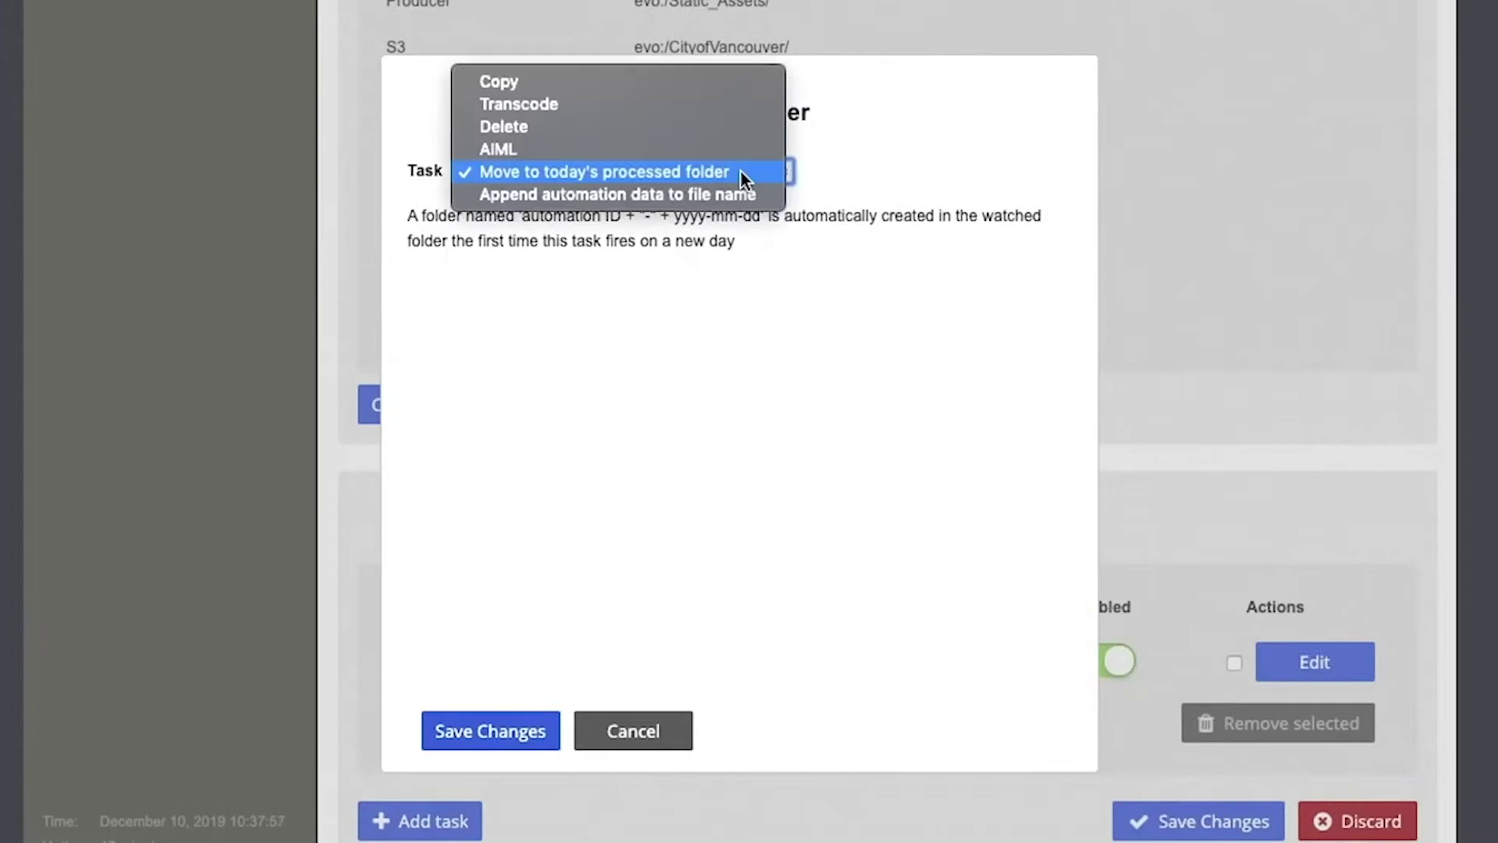
click(597, 80)
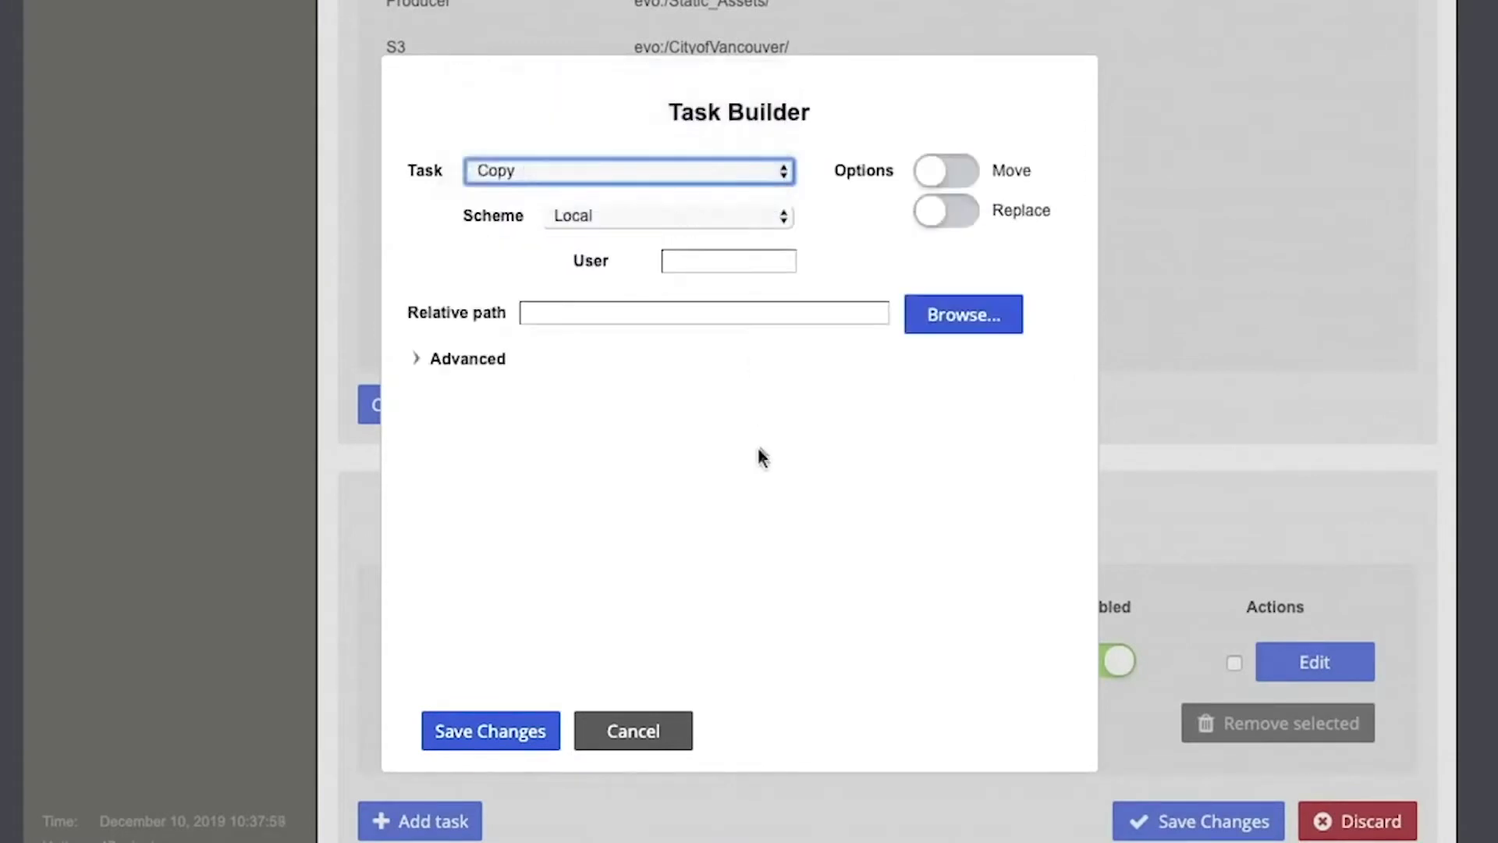
click(695, 223)
click(700, 327)
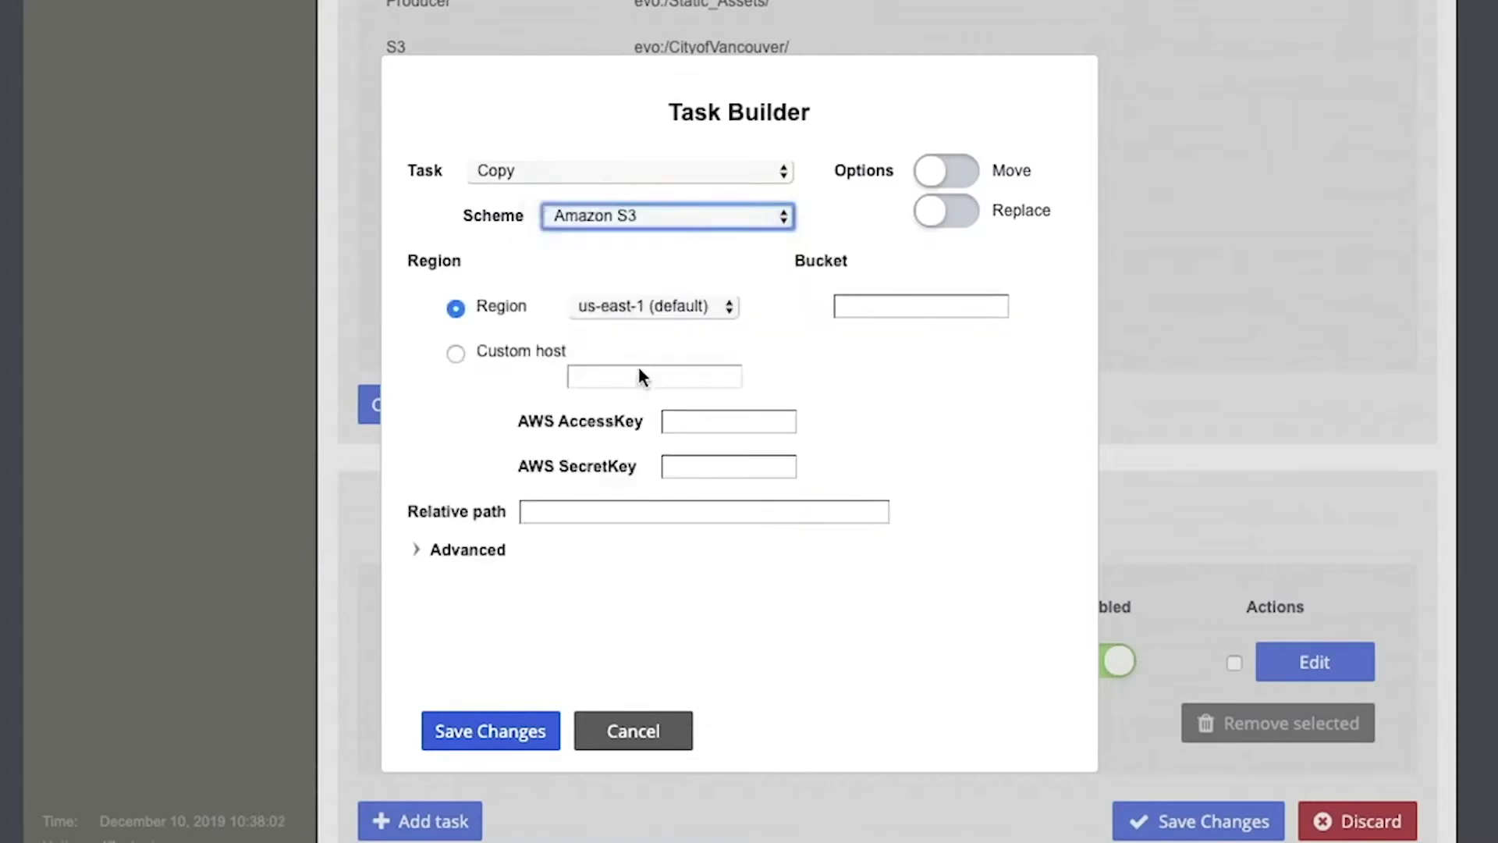
click(863, 315)
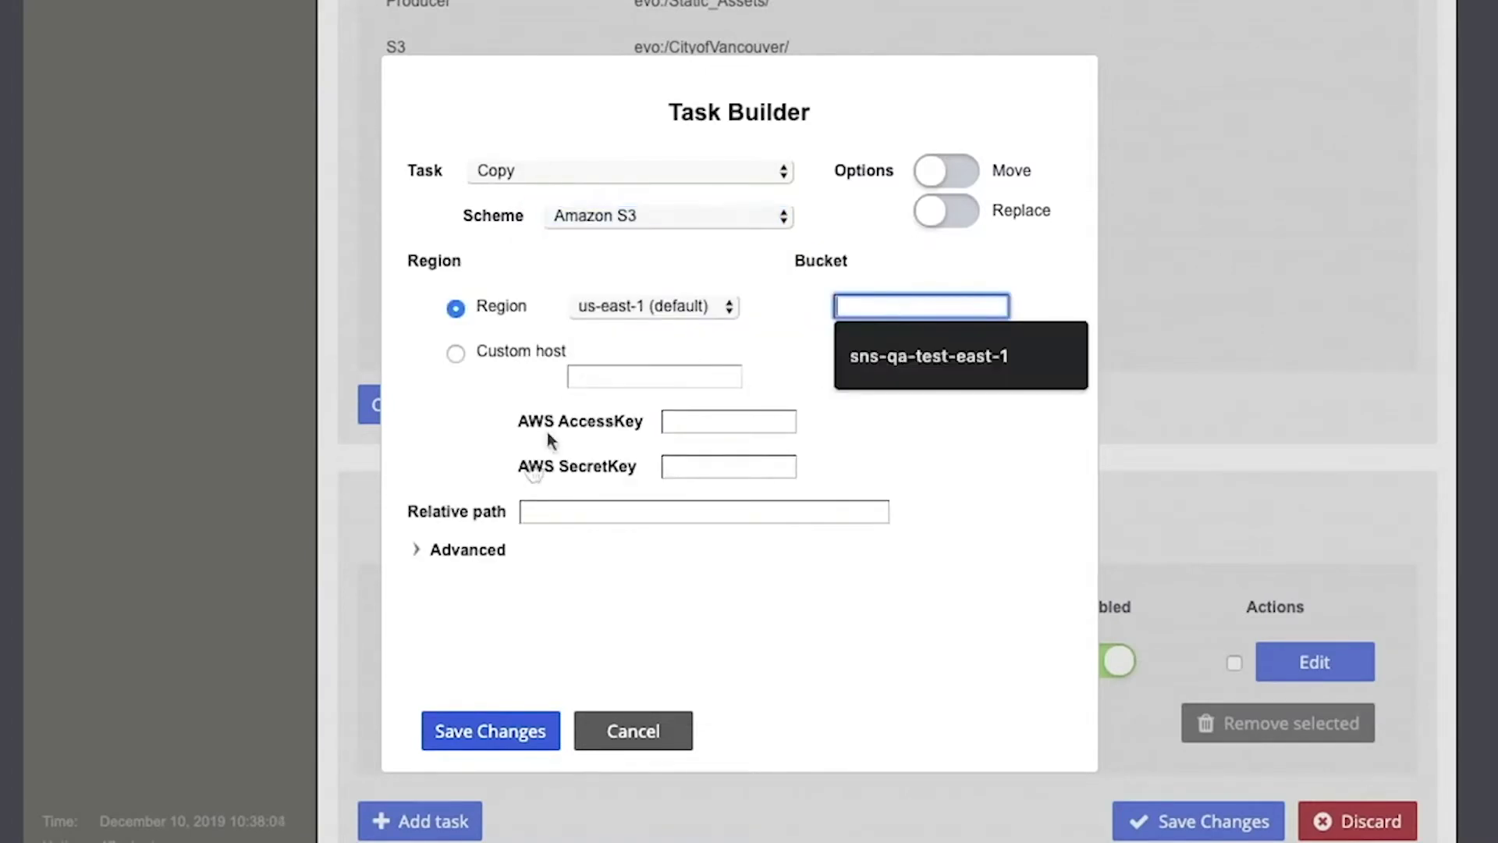
click(418, 550)
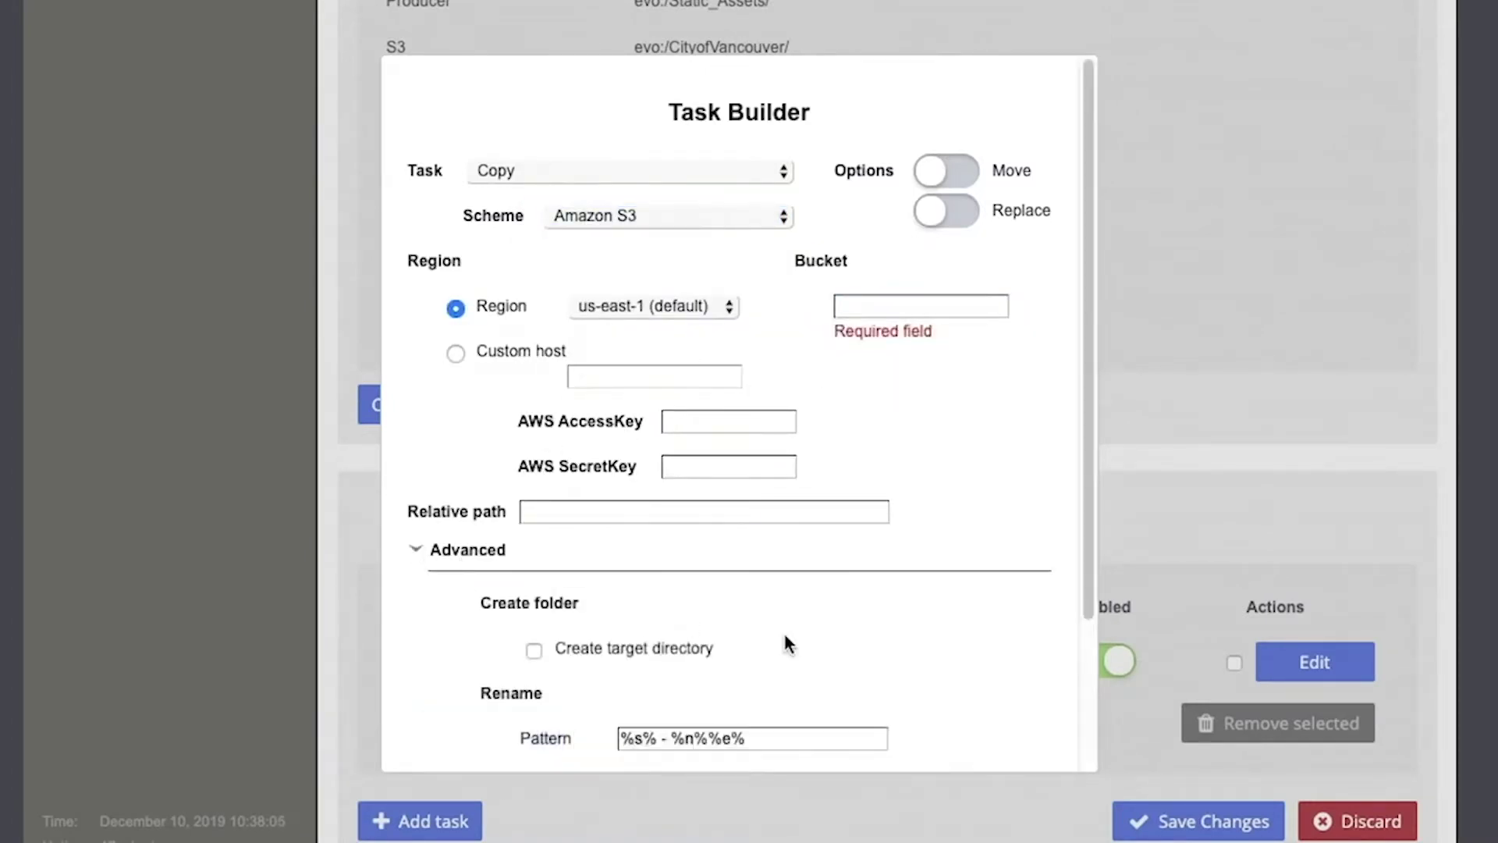
Review the advanced options, keep Copy as the task type, and save the task
scroll(788, 636, down, 1)
scroll(795, 624, down, 2)
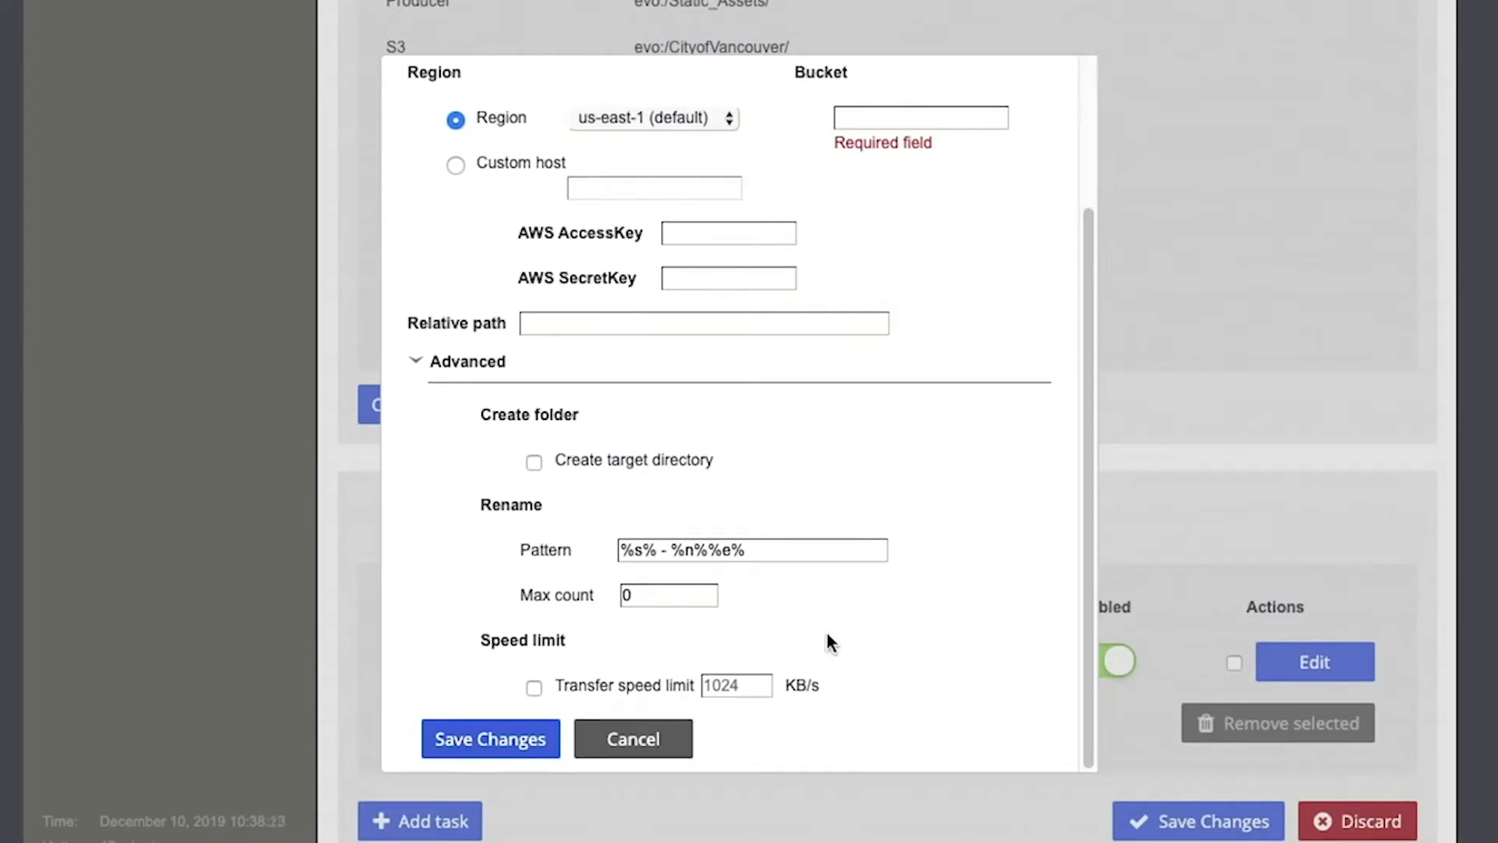
scroll(829, 642, up, 5)
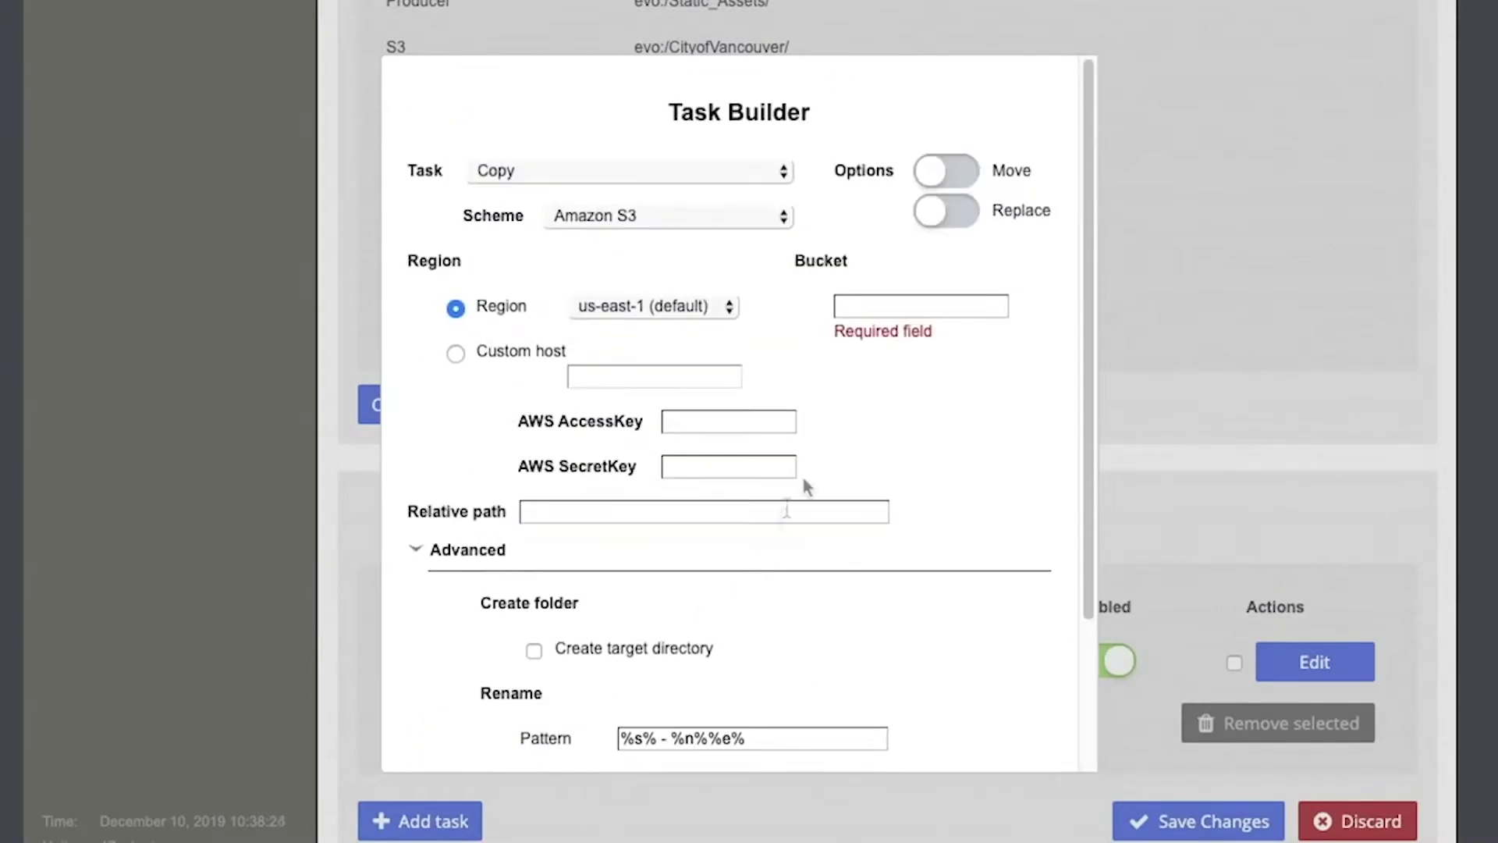
click(747, 170)
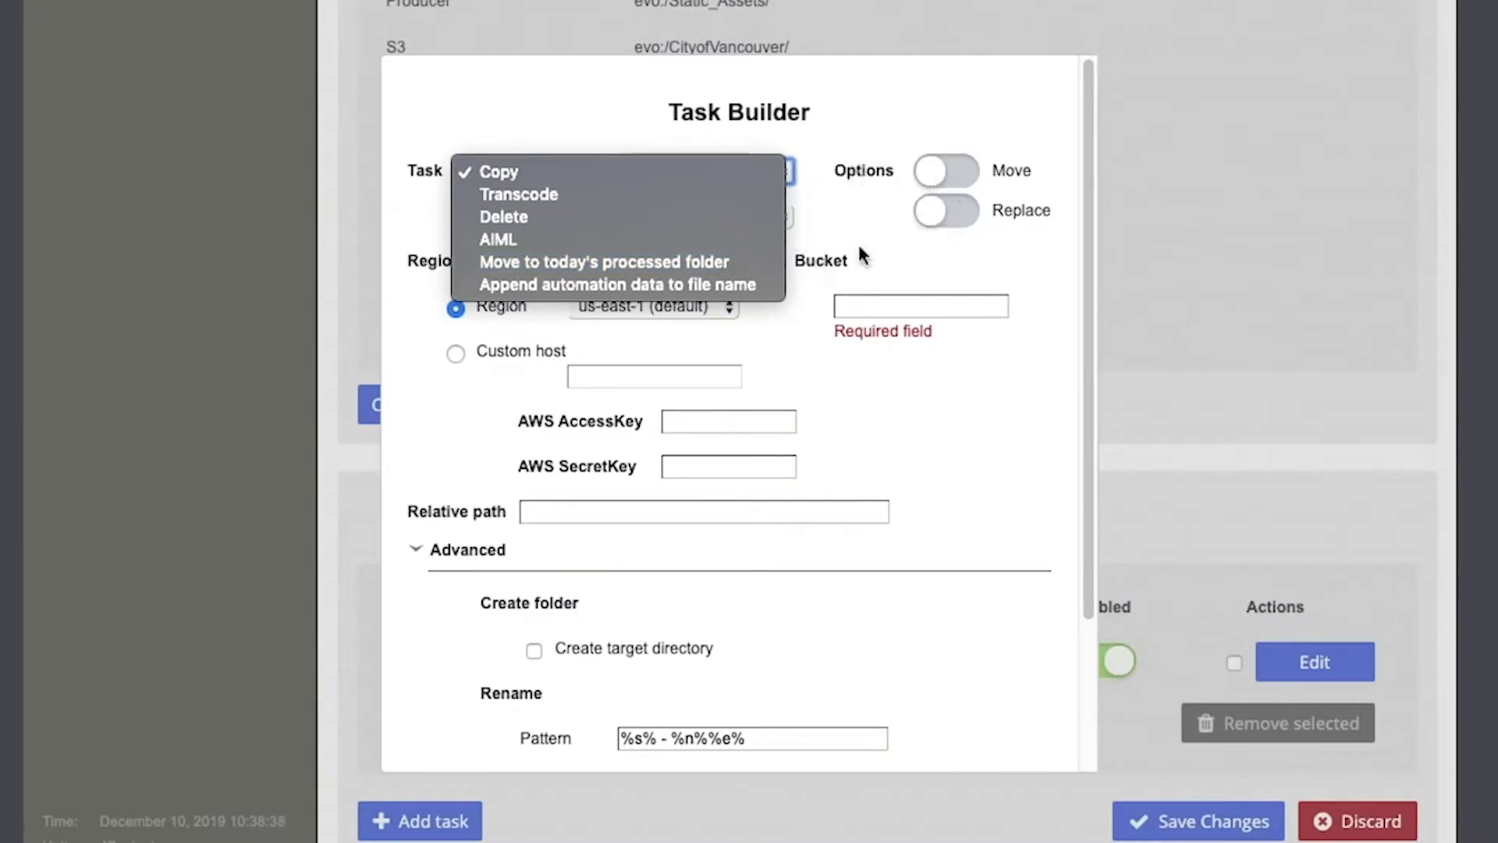
click(889, 415)
scroll(862, 425, down, 3)
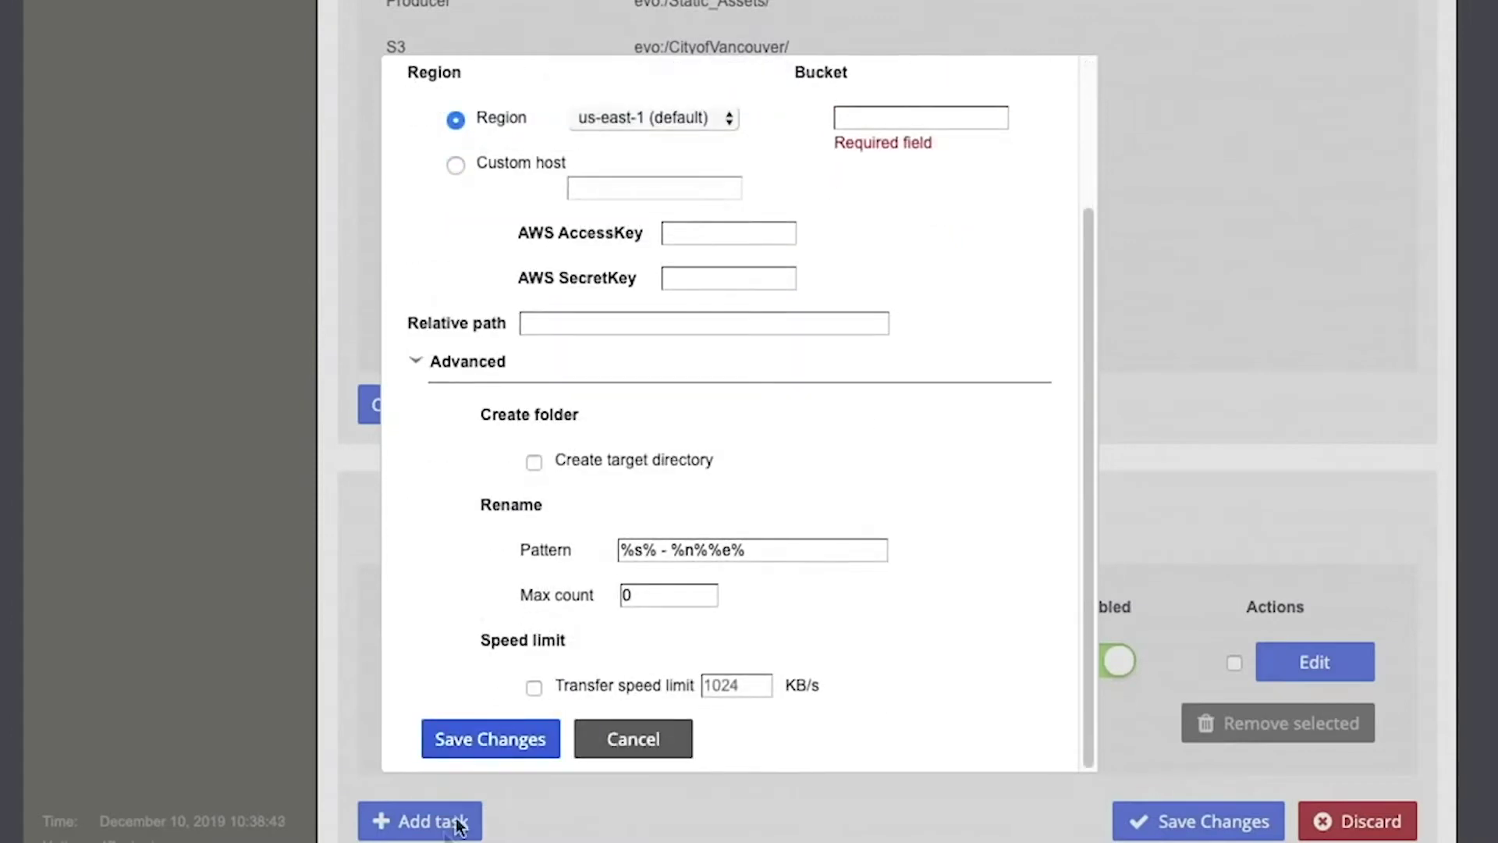
click(538, 742)
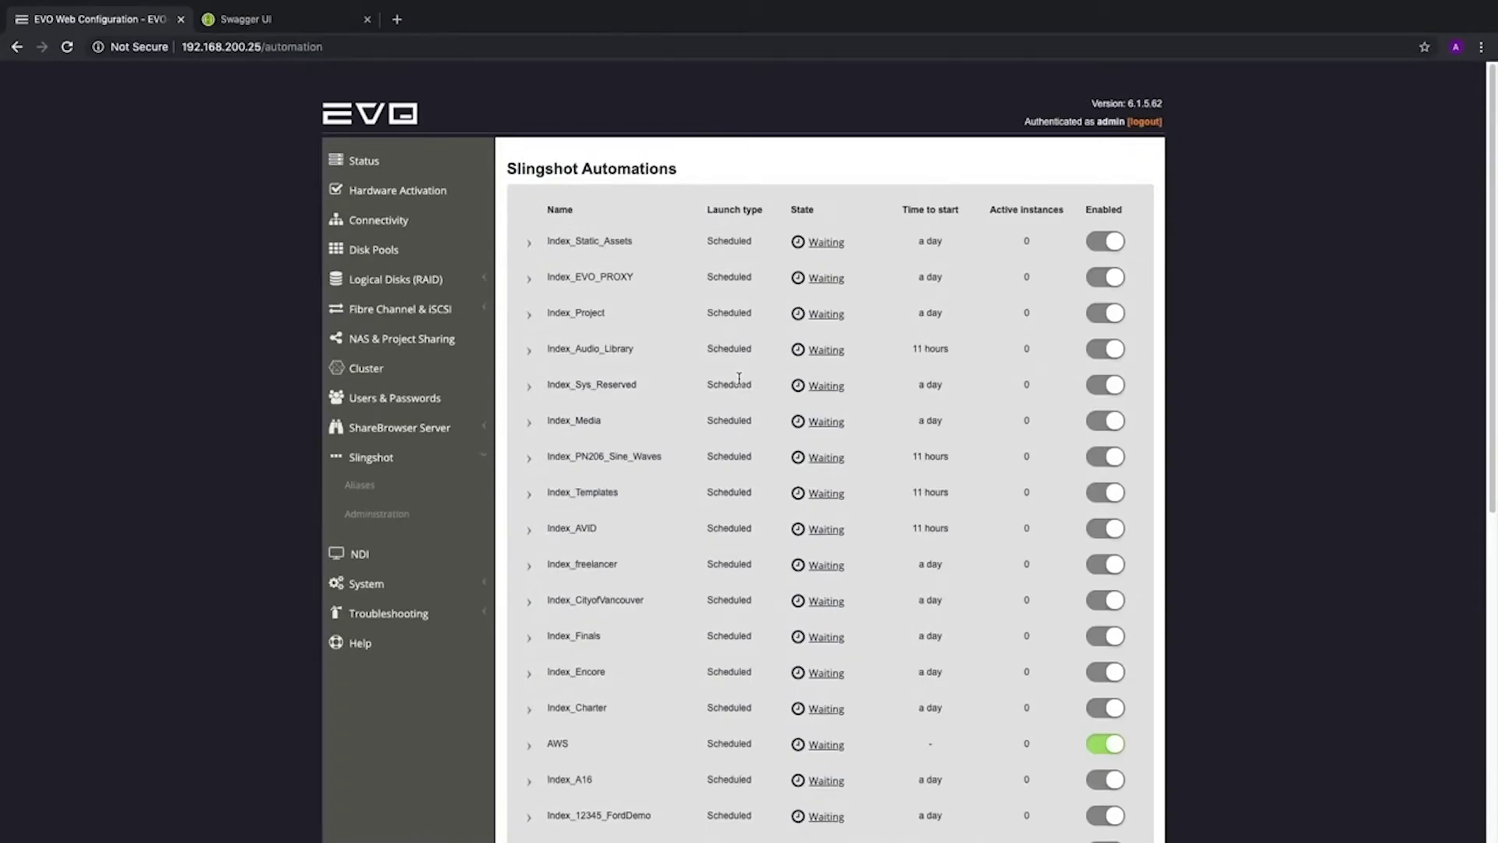
Scroll down to the Replication Jobs list showing the ArchiveToS3 job
scroll(739, 378, down, 10)
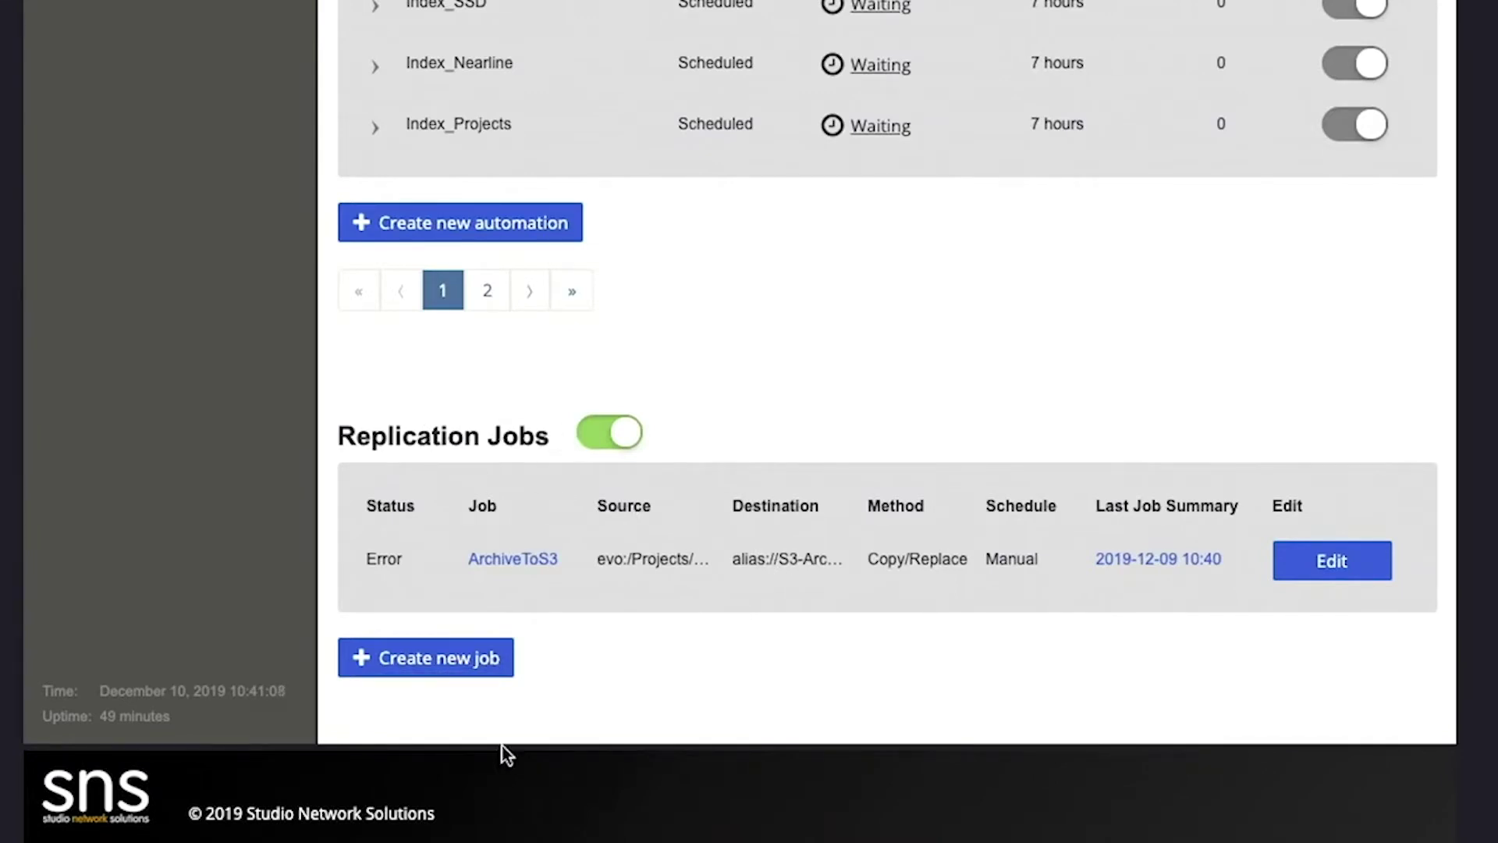
Create a new replication job, leave the source unchanged, and transfer only files older than 1000 days
click(458, 664)
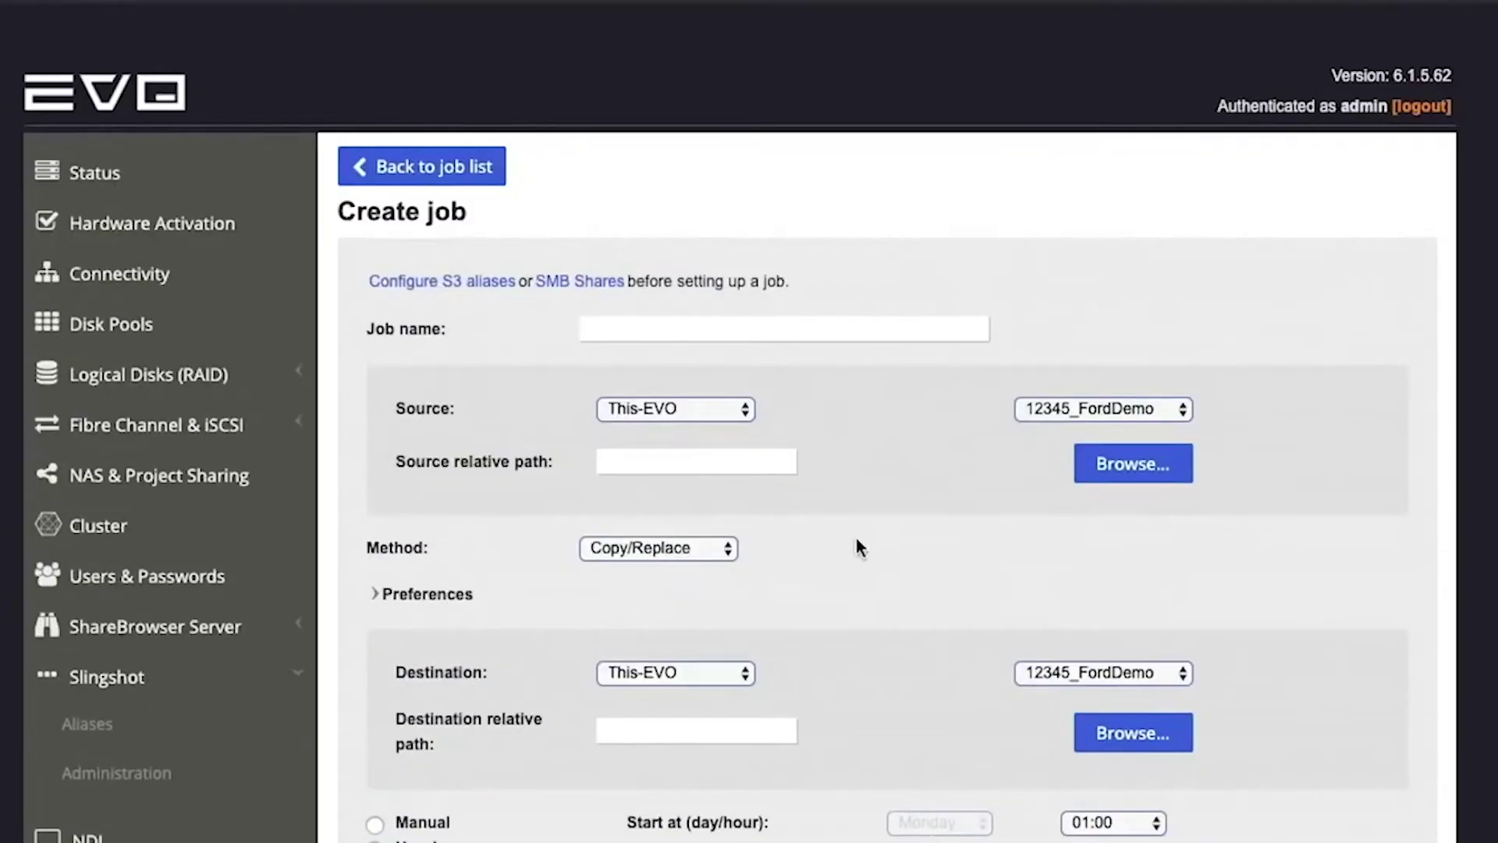
click(699, 409)
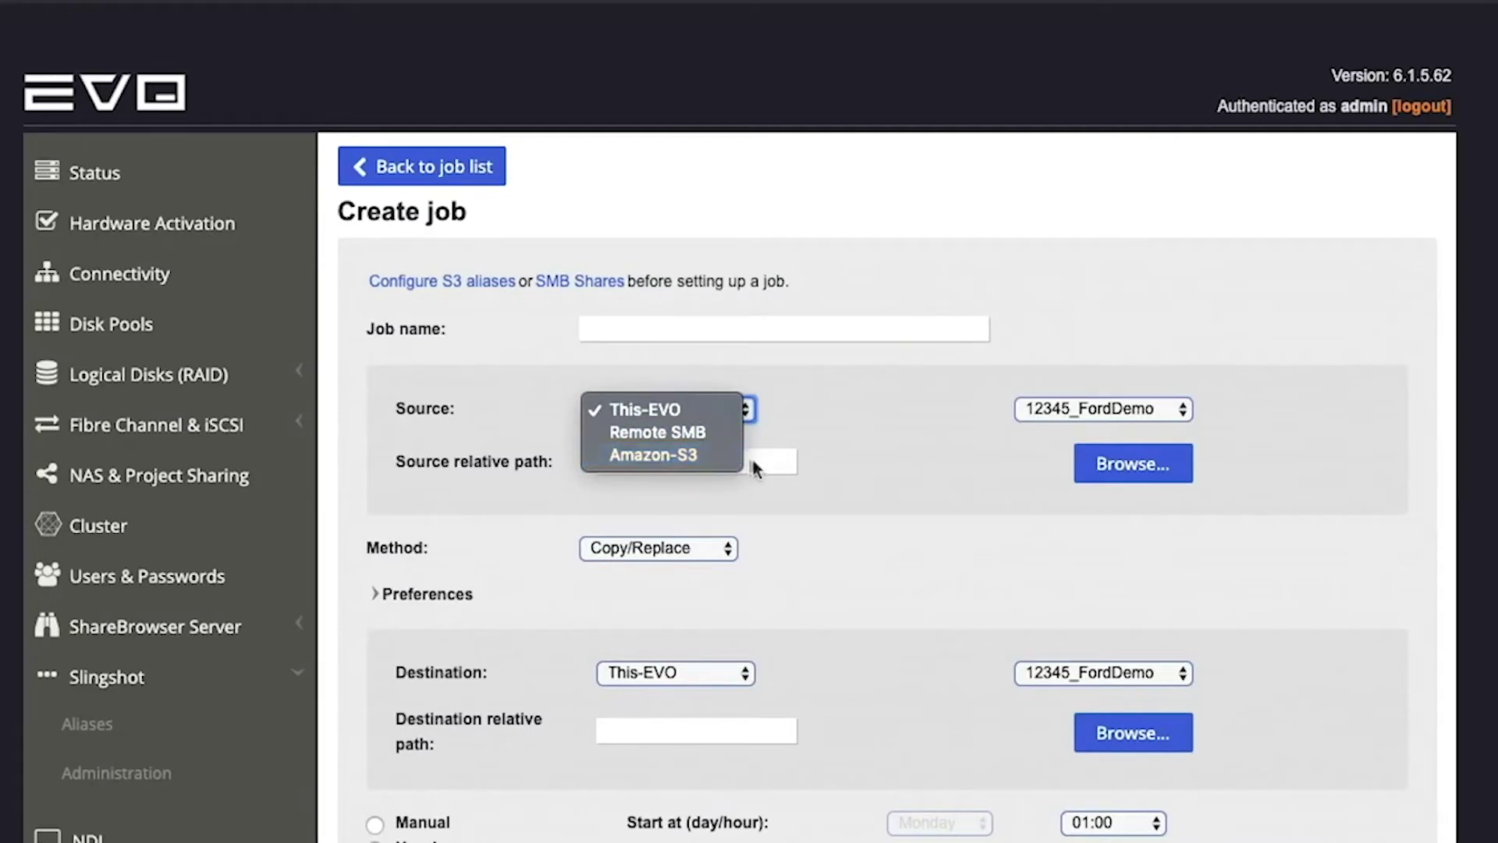
click(792, 463)
click(380, 603)
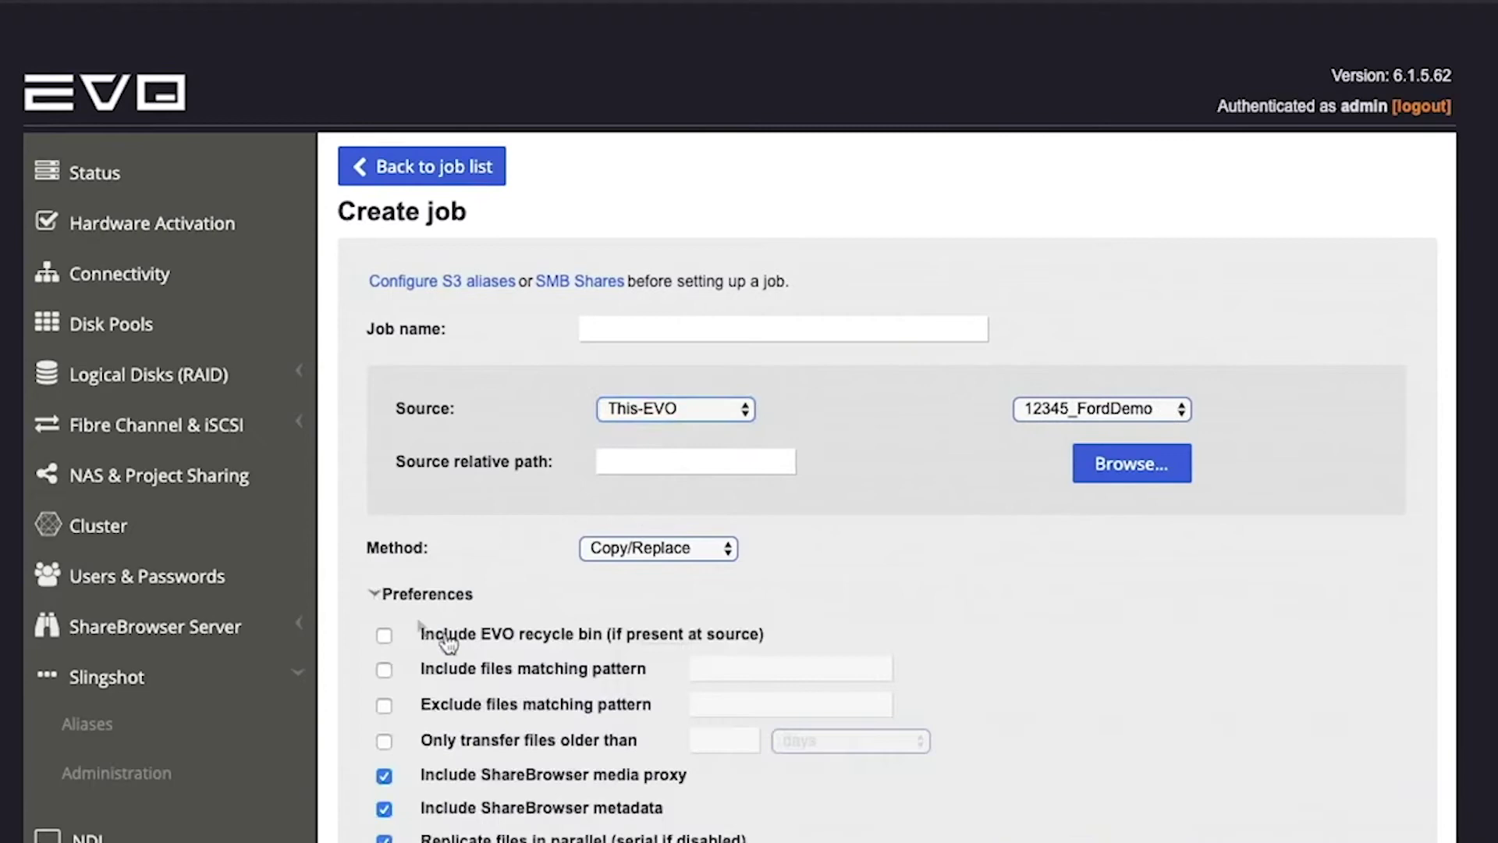
click(542, 748)
click(726, 742)
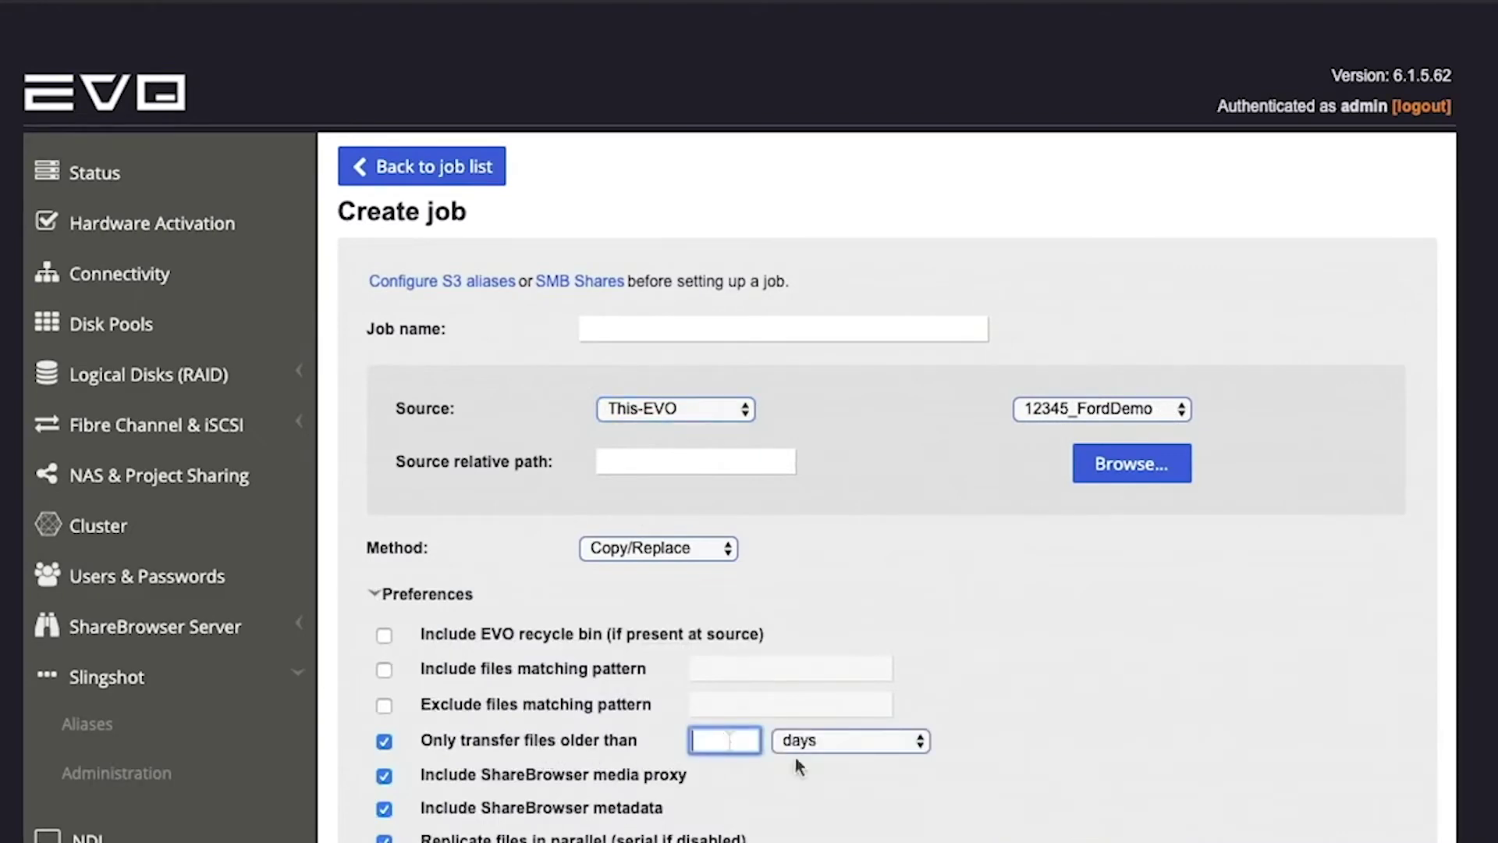
scroll(770, 639, down, 3)
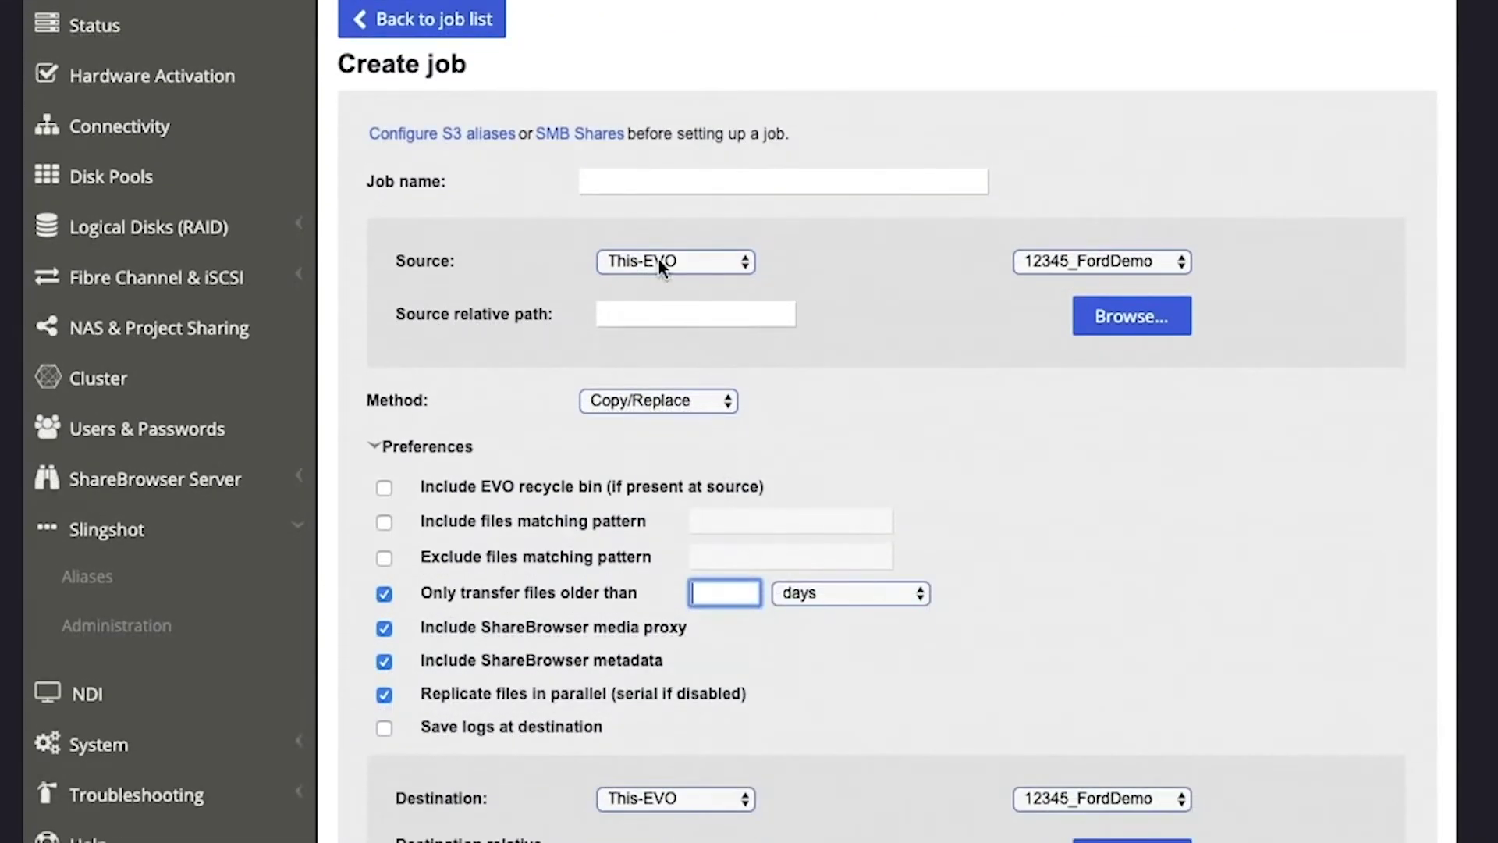
text(1000)
Set the job's destination to Amazon-S3 and turn off the 1000-day file age limit
click(702, 798)
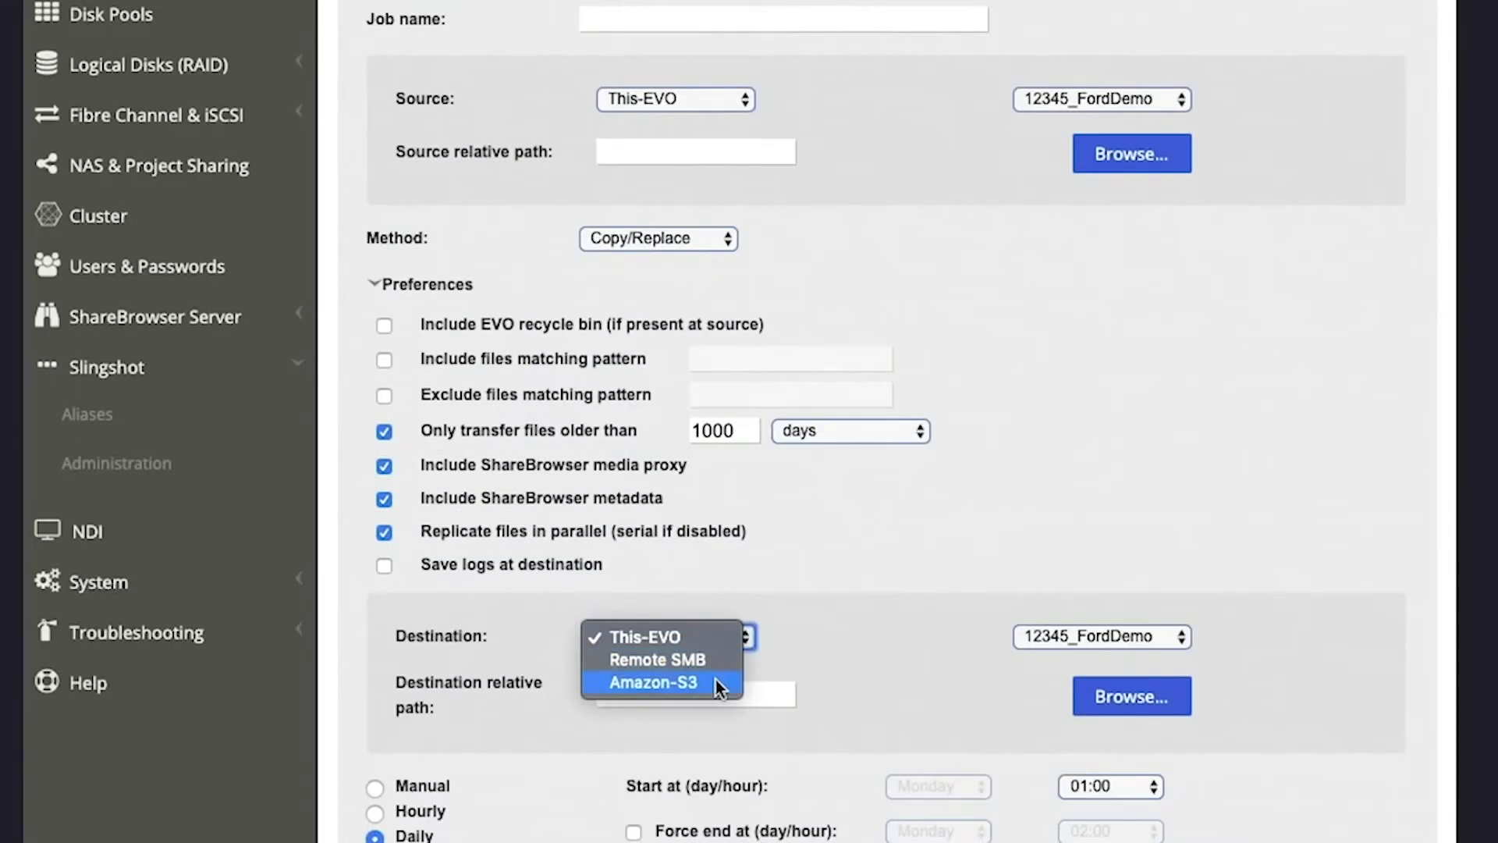
click(715, 682)
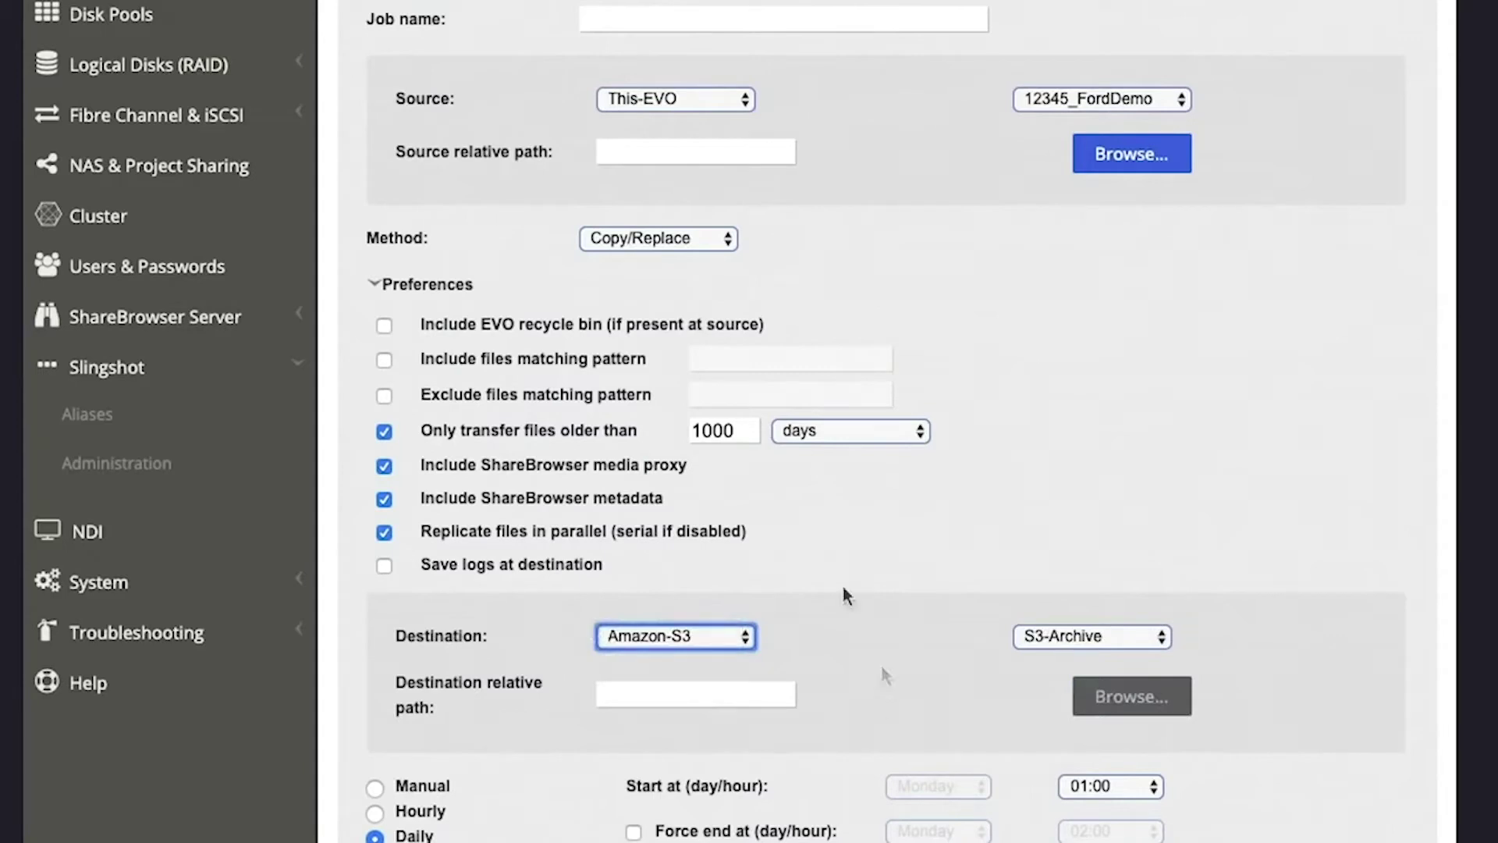
click(384, 431)
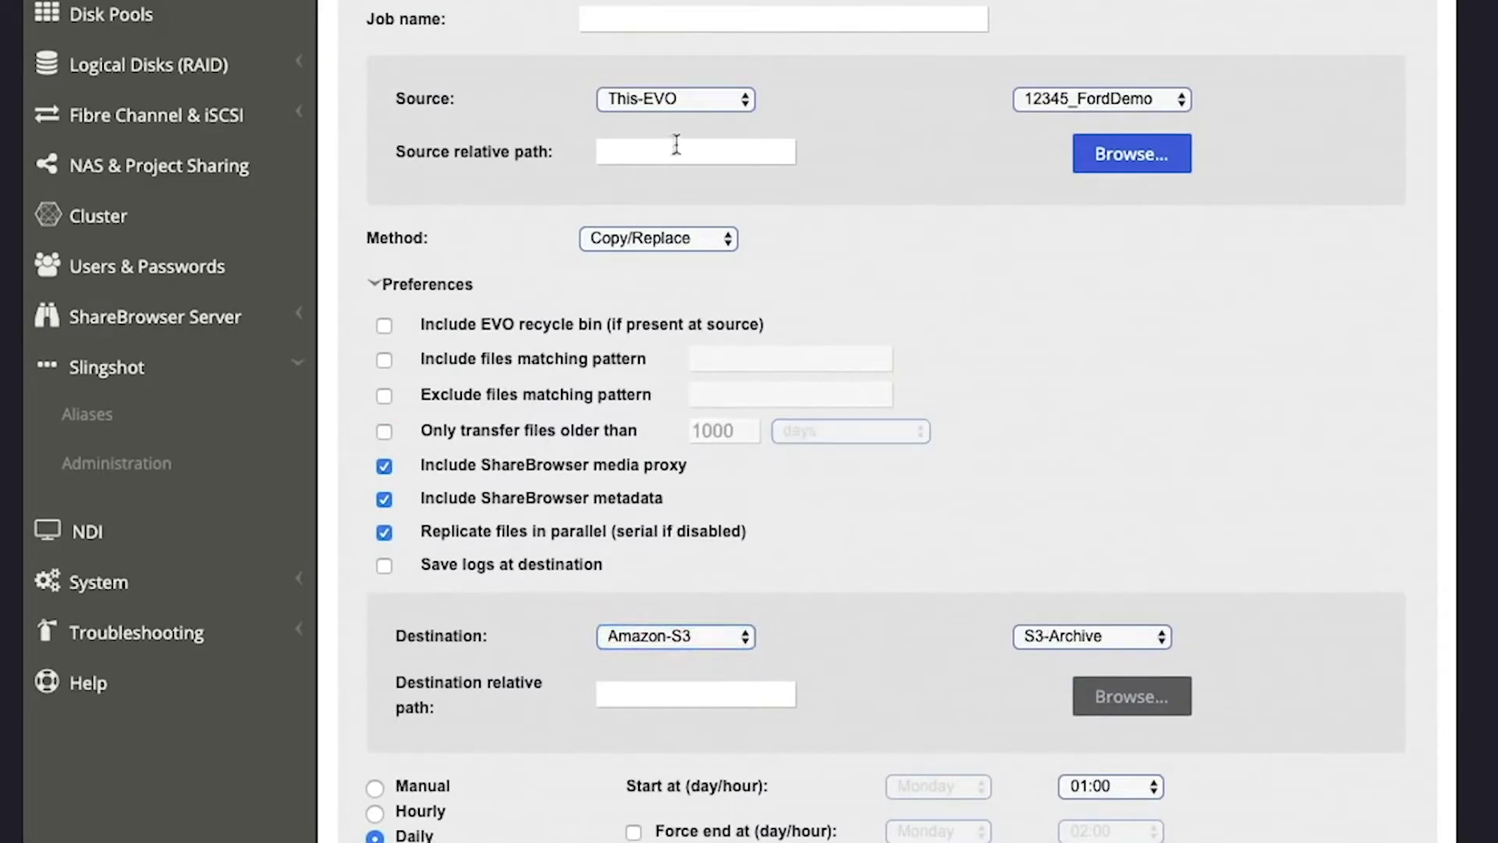
Change the job's destination to Remote SMB, leaving the source location unchanged
click(695, 103)
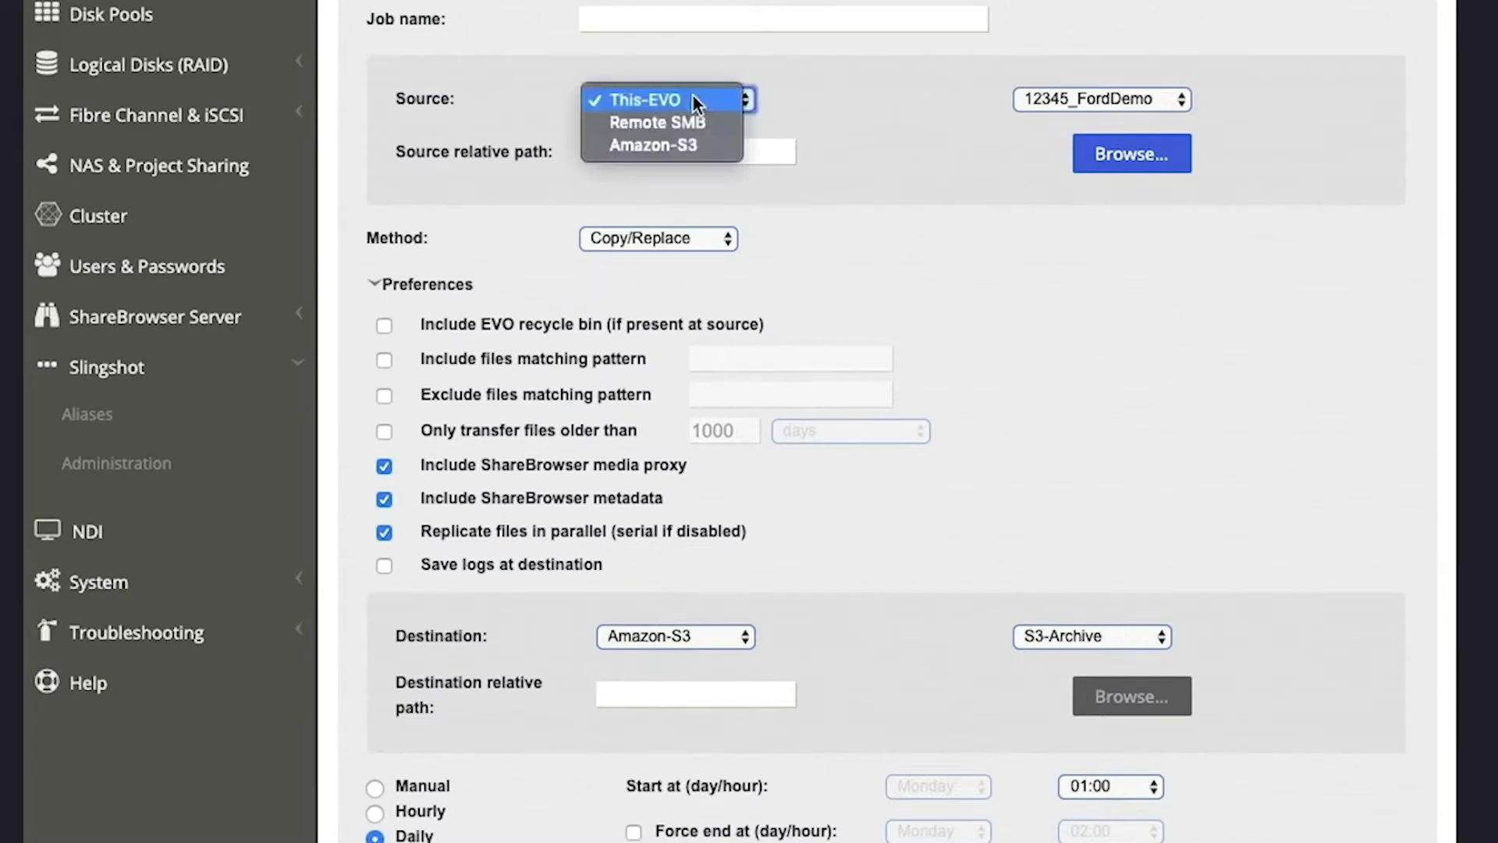
click(1002, 597)
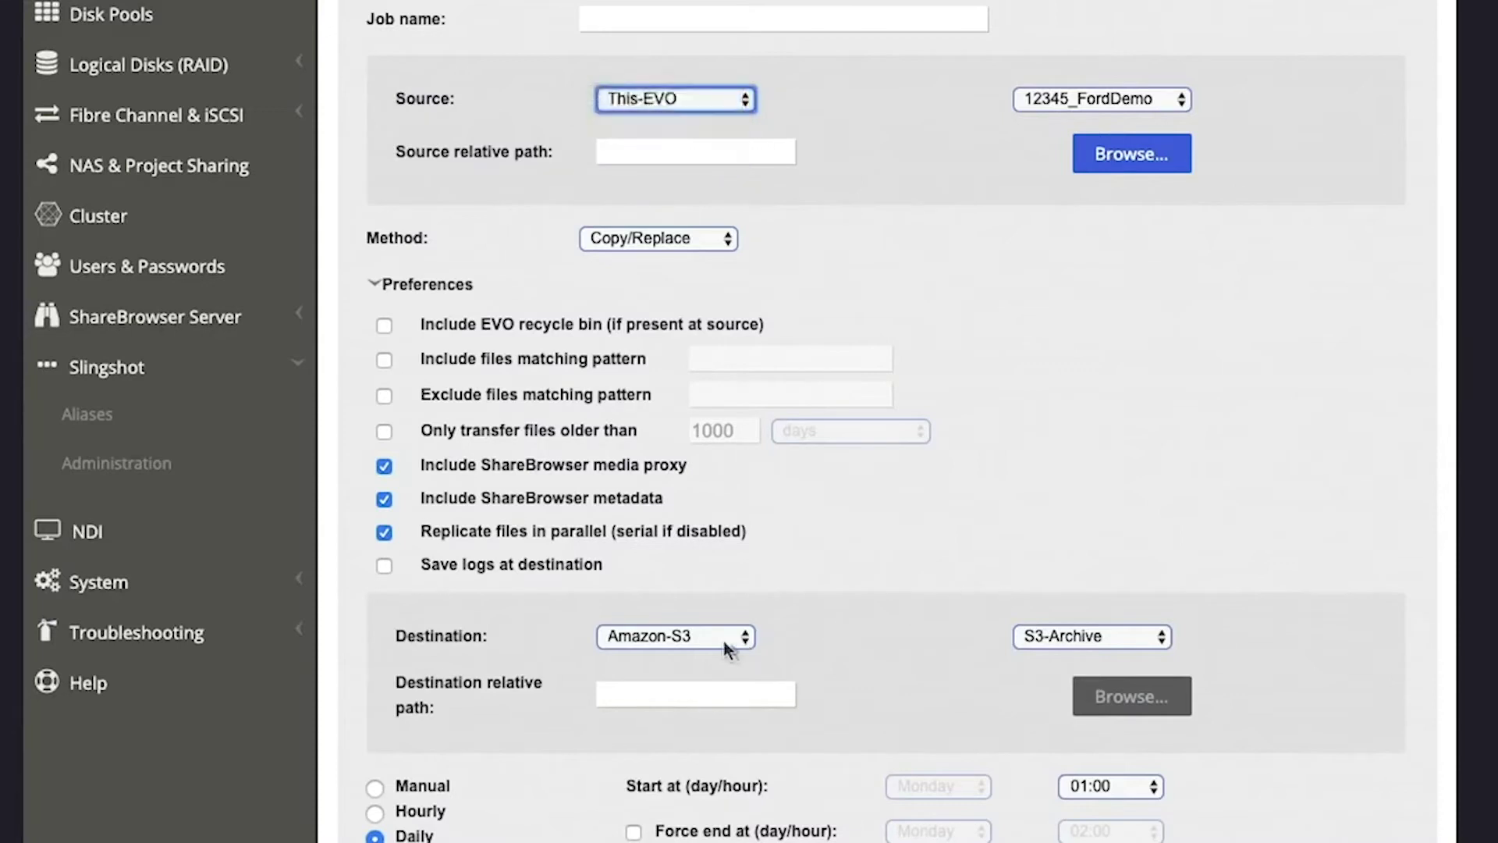
click(694, 642)
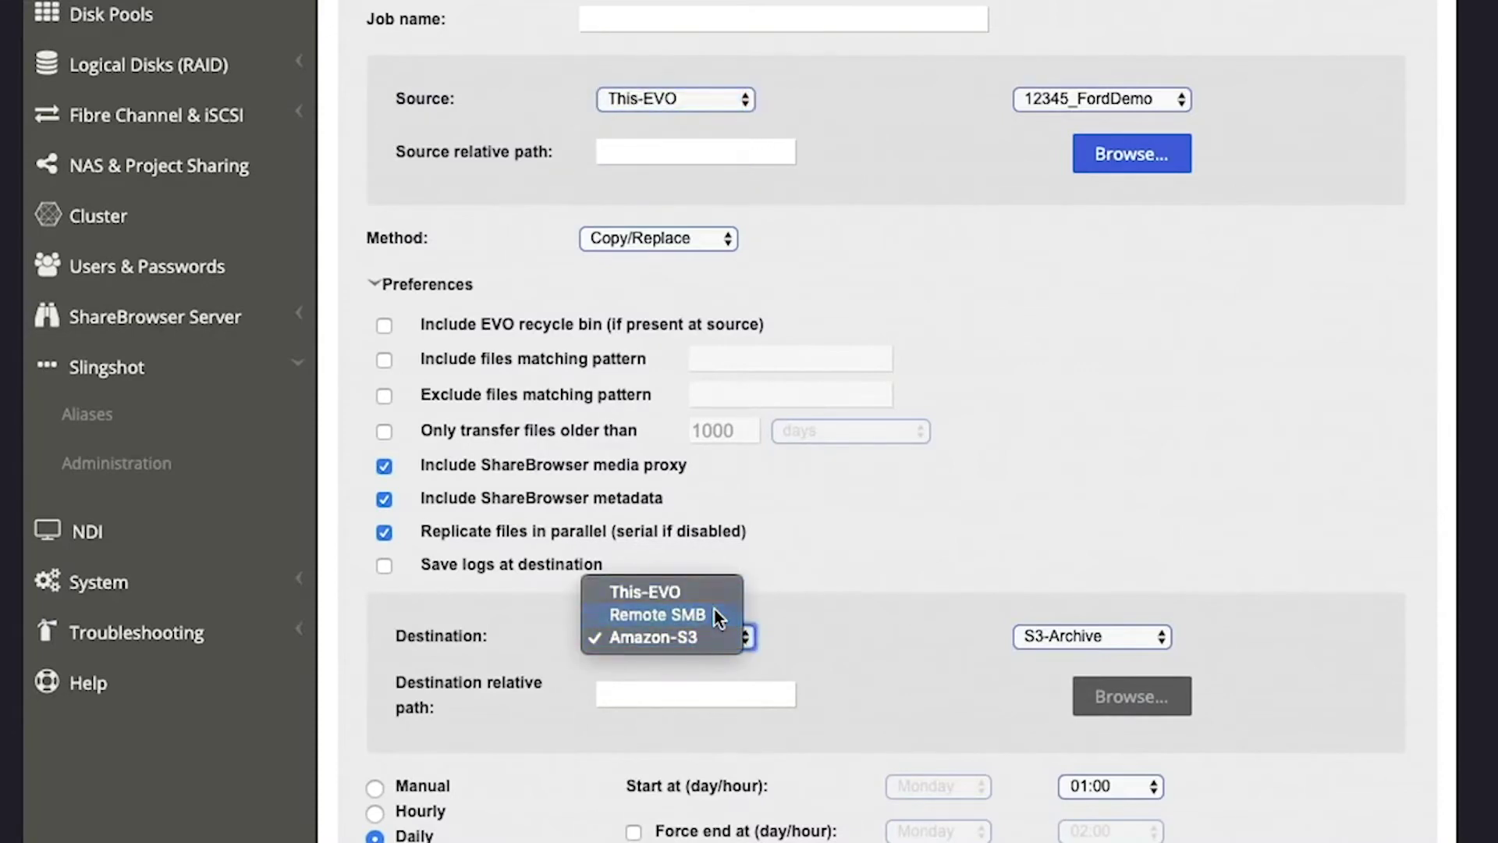
click(715, 611)
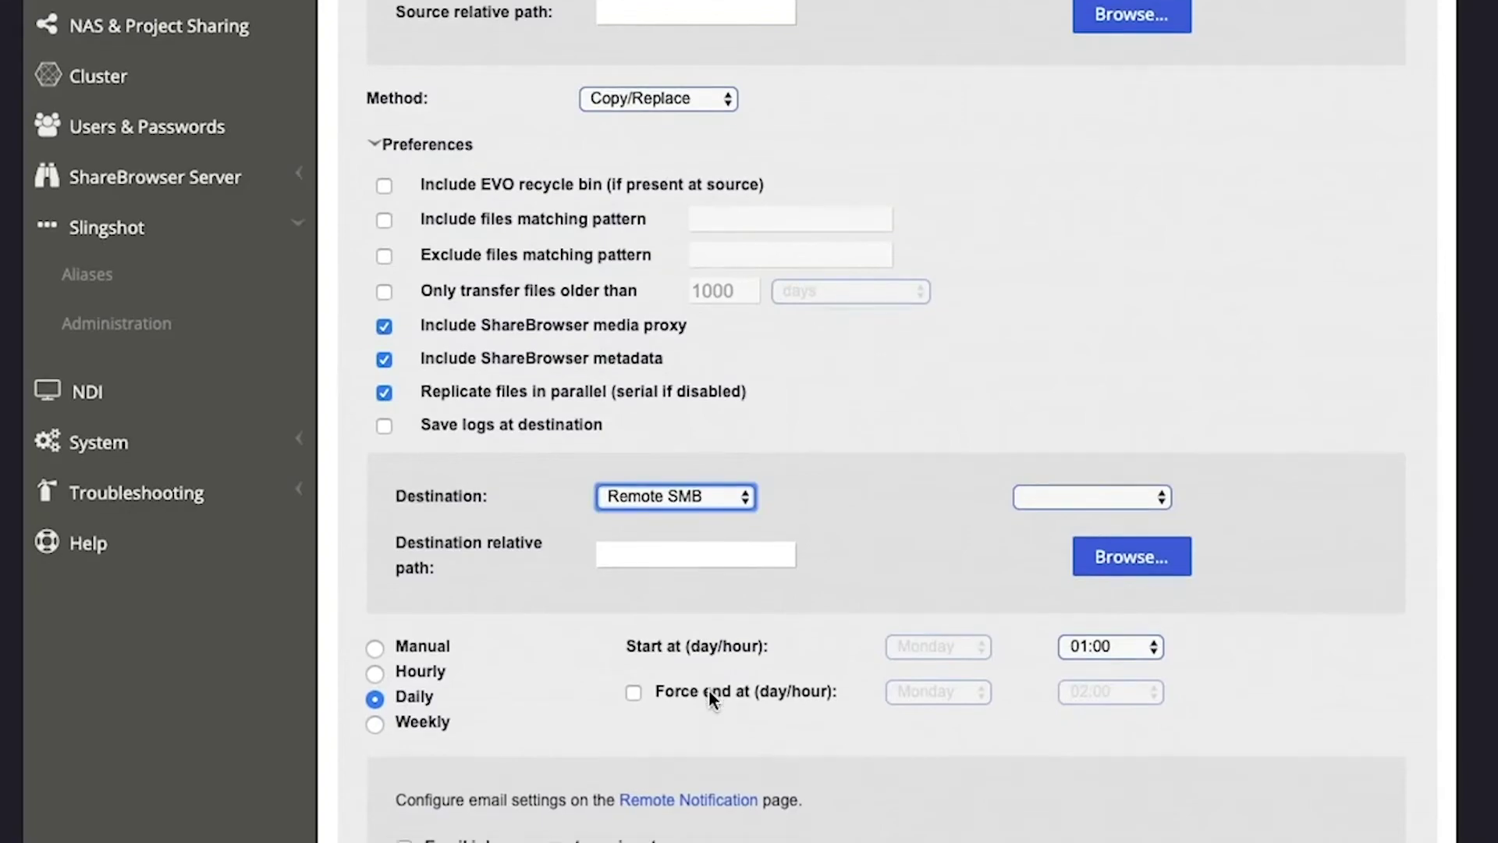
scroll(712, 700, down, 10)
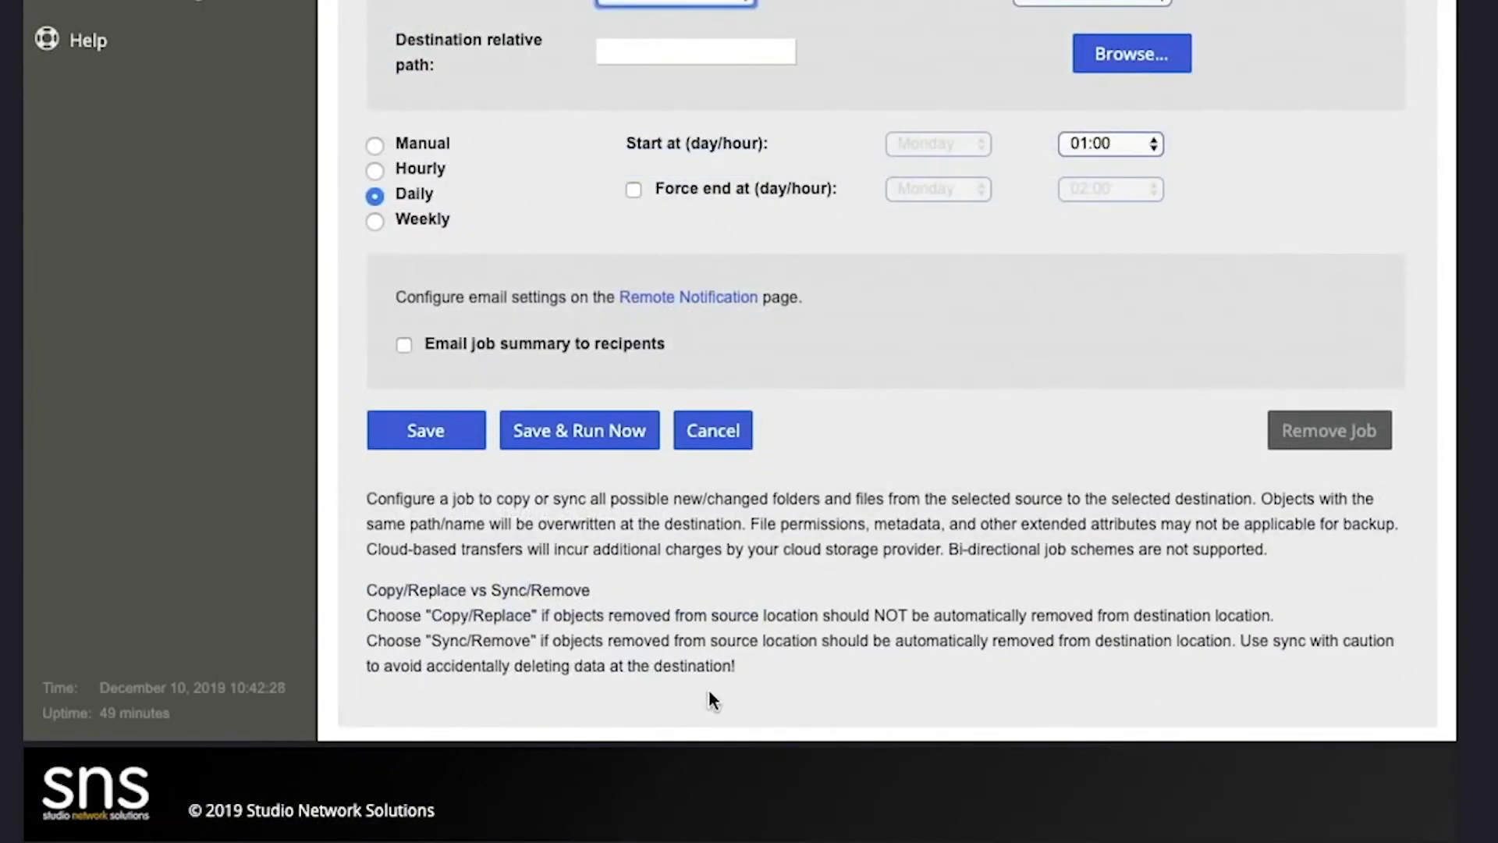
Scroll back up through the replication job form to review its settings
scroll(705, 681, up, 8)
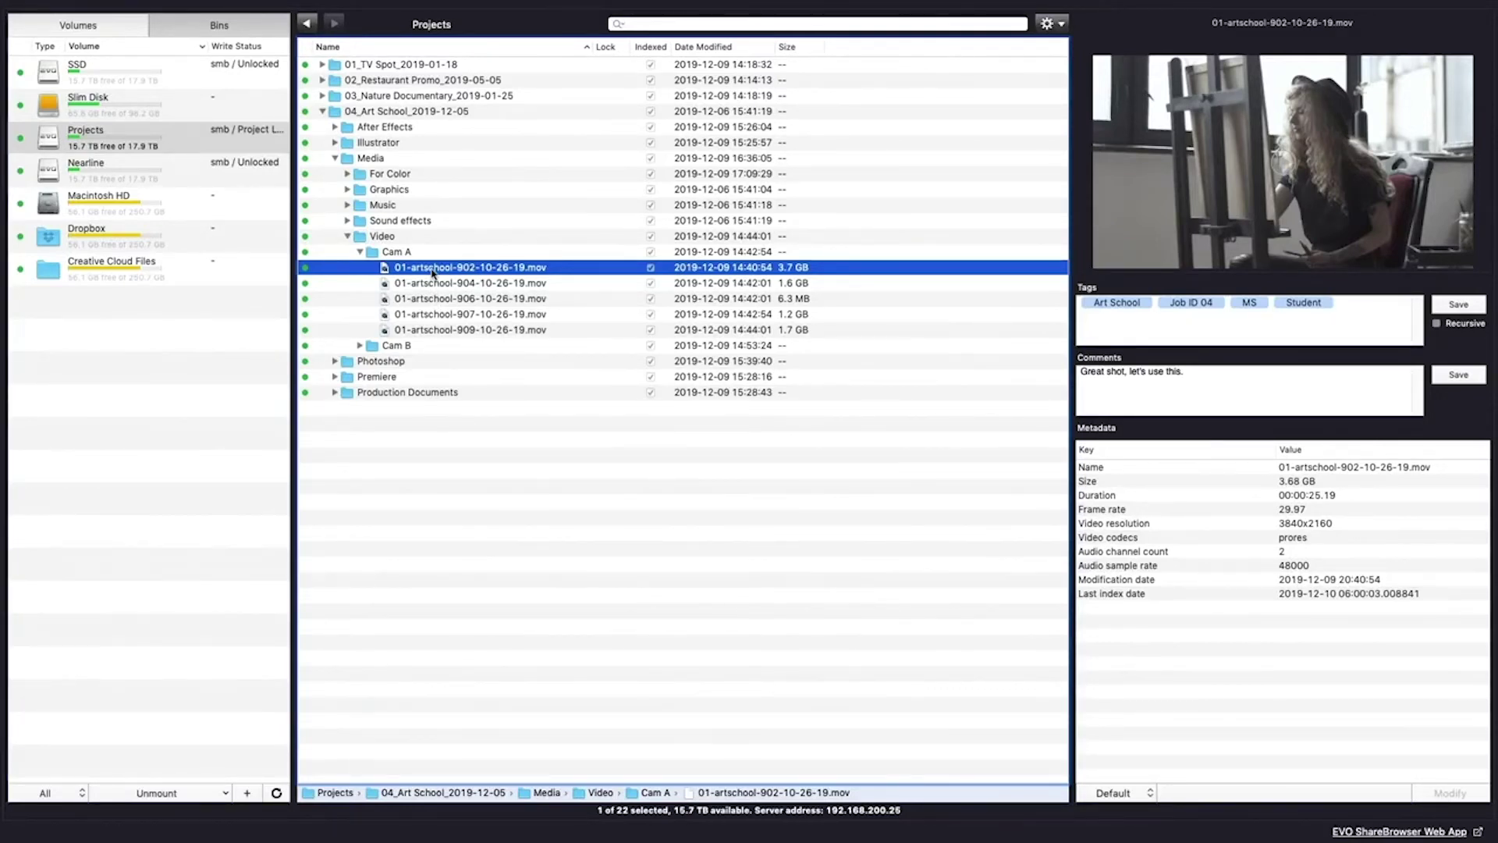
right_click(433, 272)
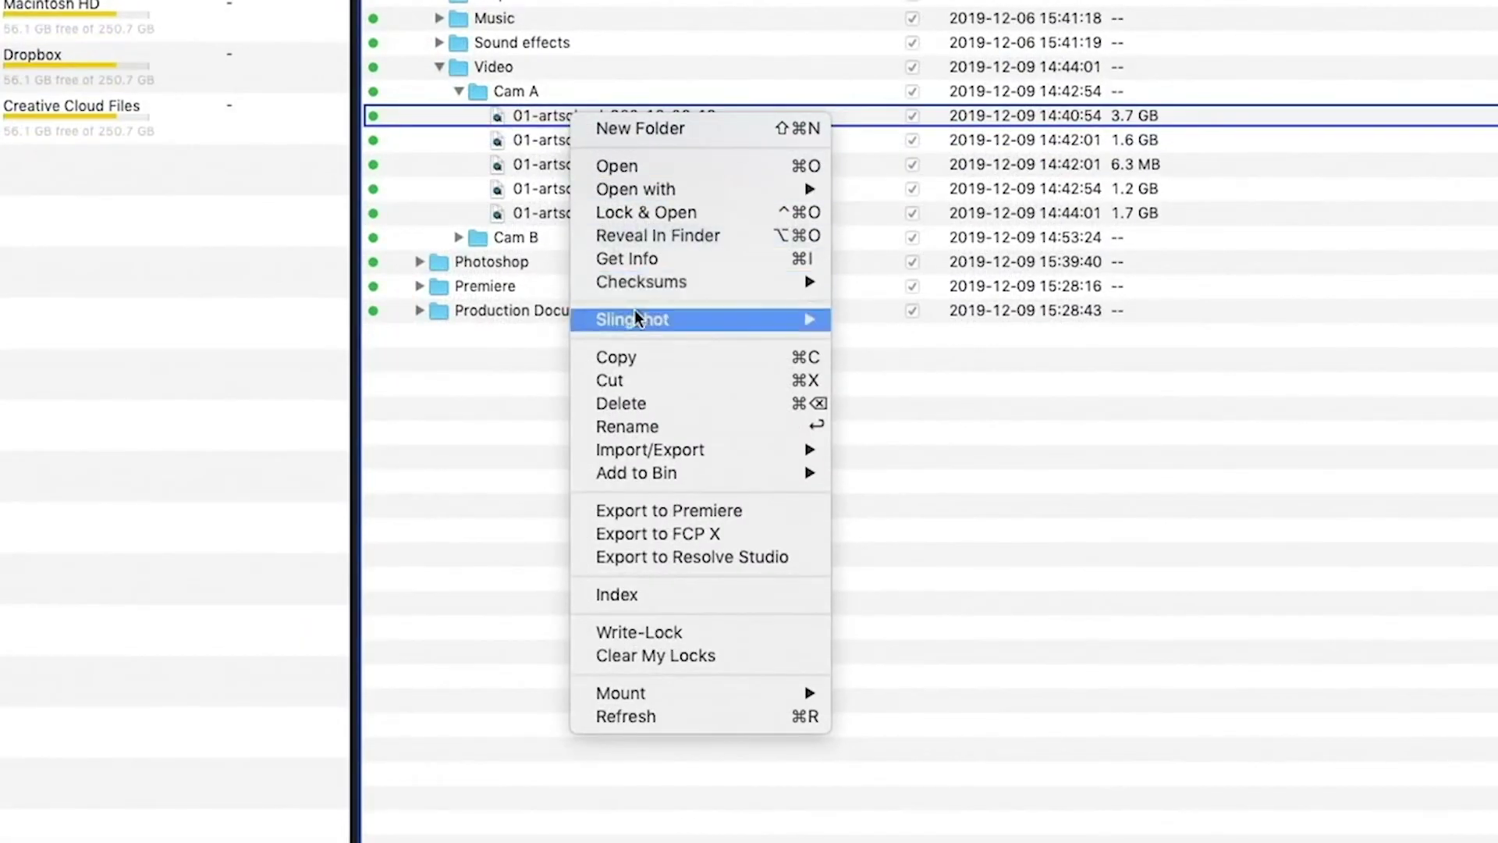
mouse_move(636, 318)
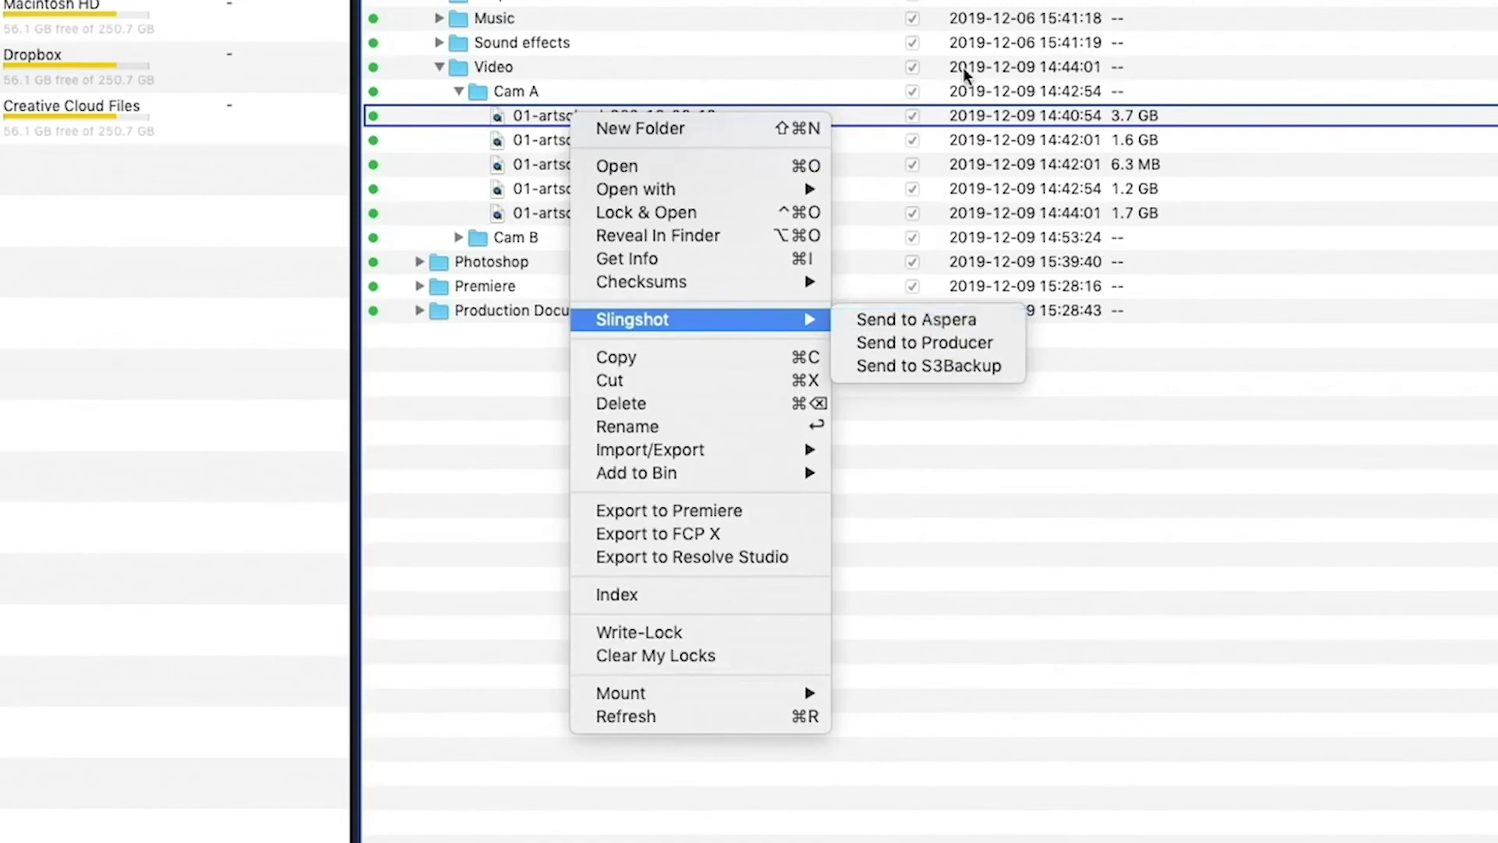
click(733, 109)
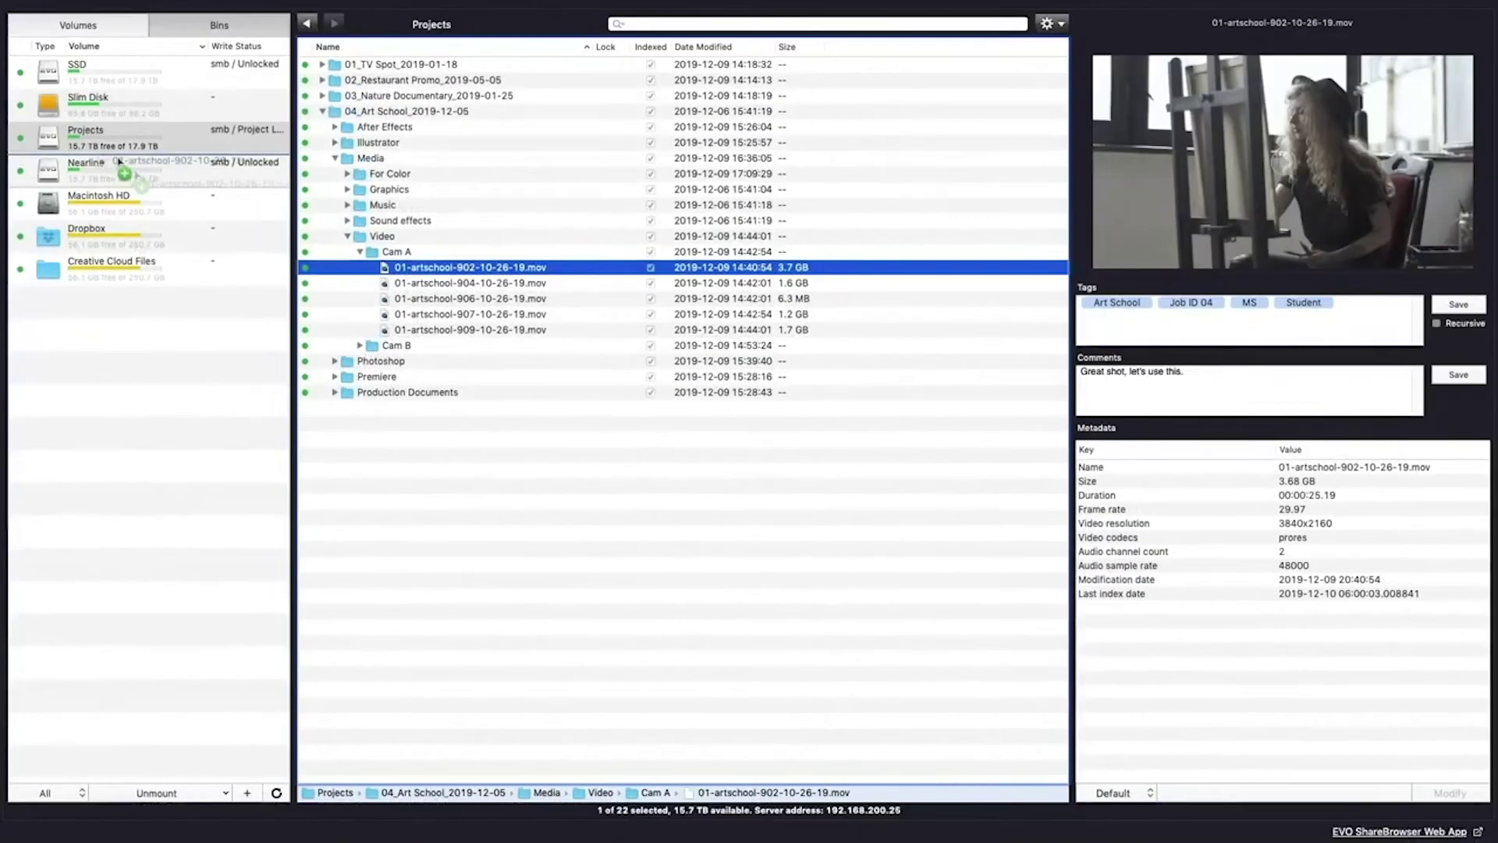
Drag 01-artschool-902-10-26-19.mov from Projects onto the Nearline volume to copy it
drag(523, 112, 88, 139)
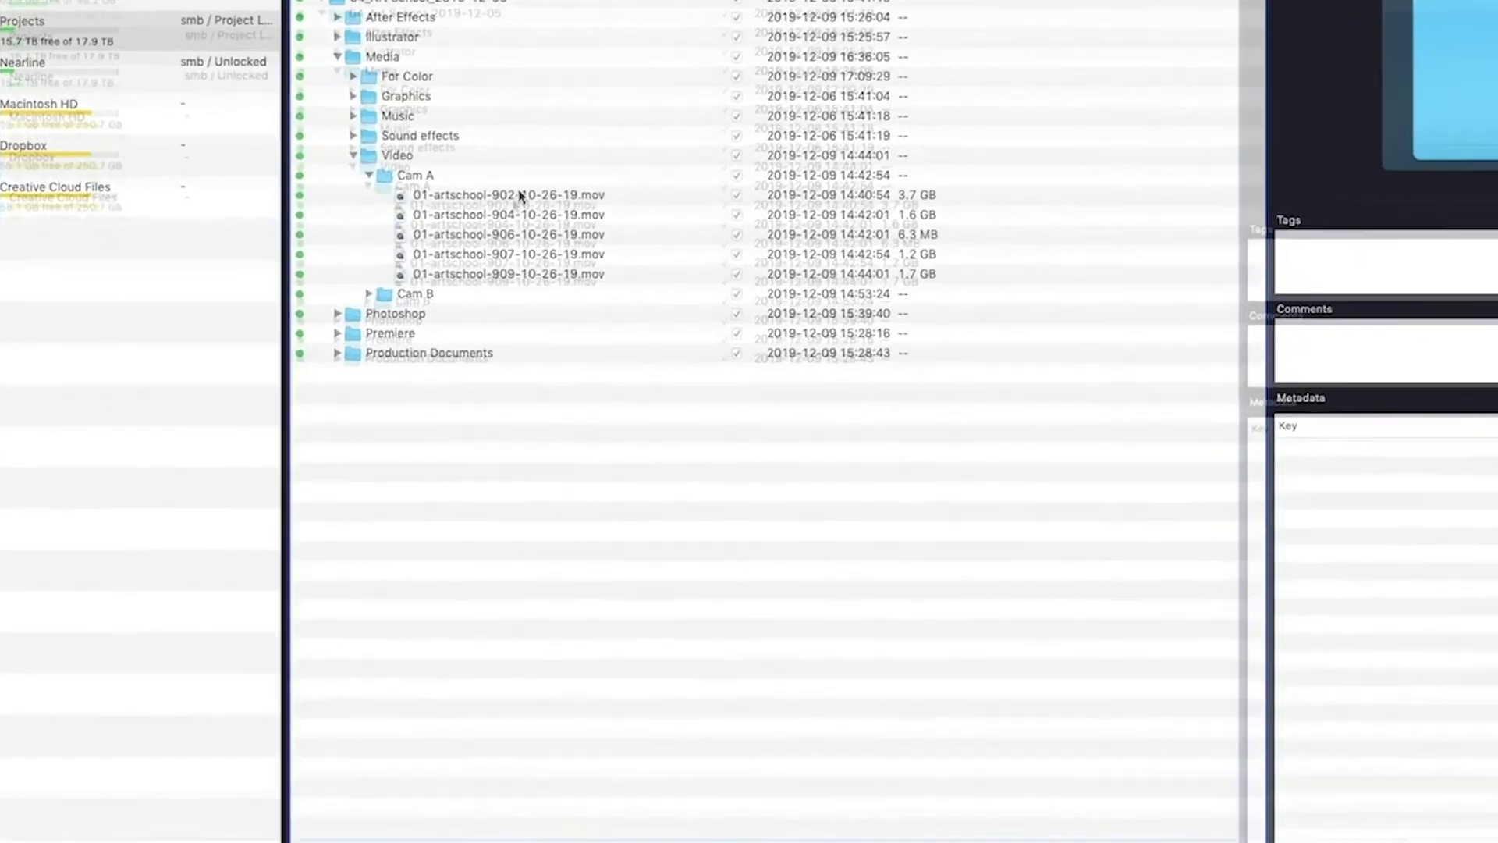
Show the clip's Slingshot menu with Aspera, Producer and S3Backup send options
right_click(519, 195)
mouse_move(638, 354)
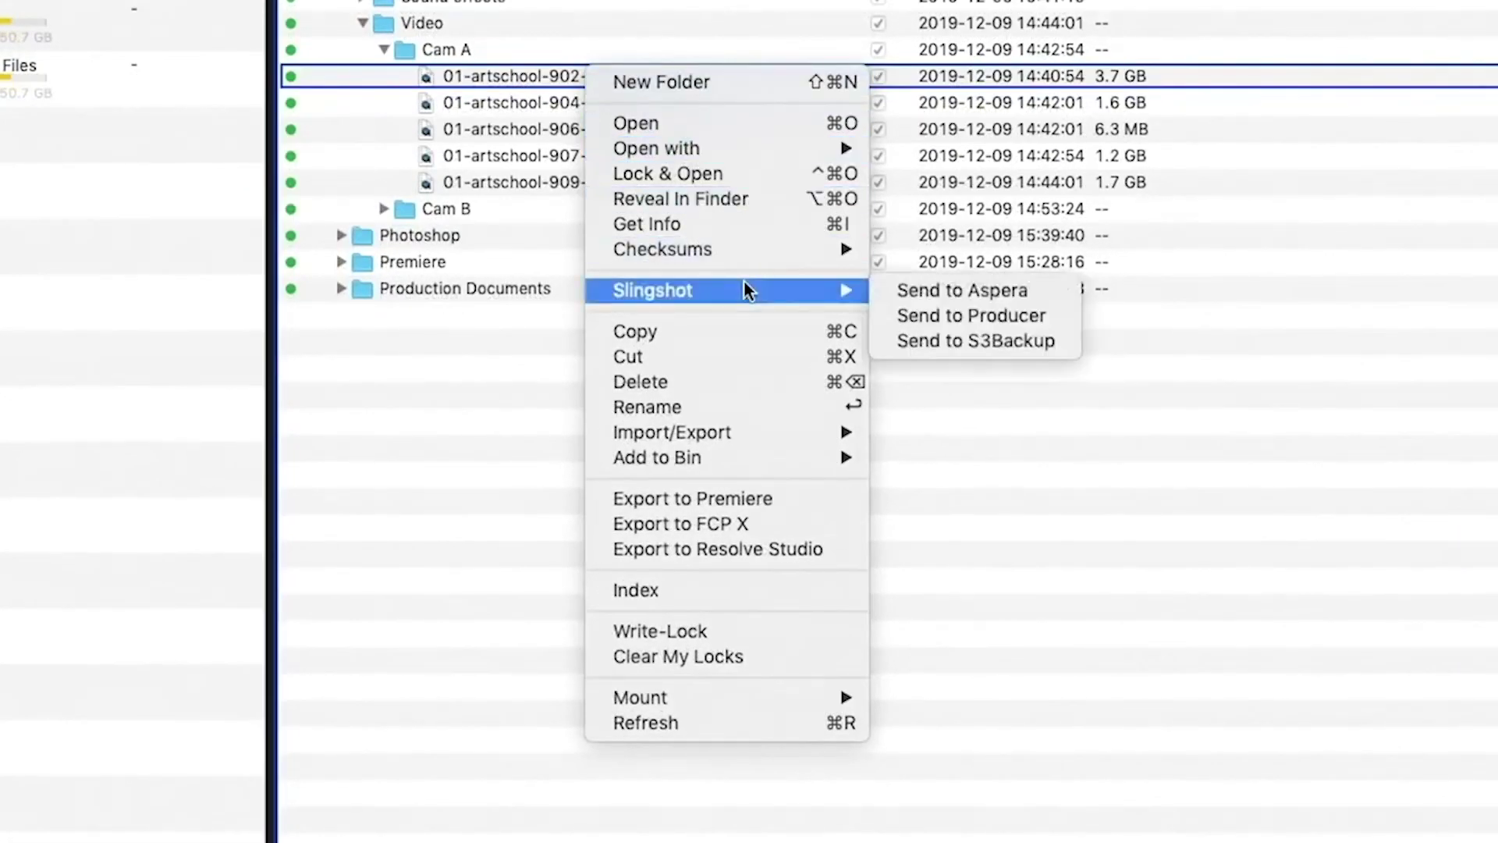